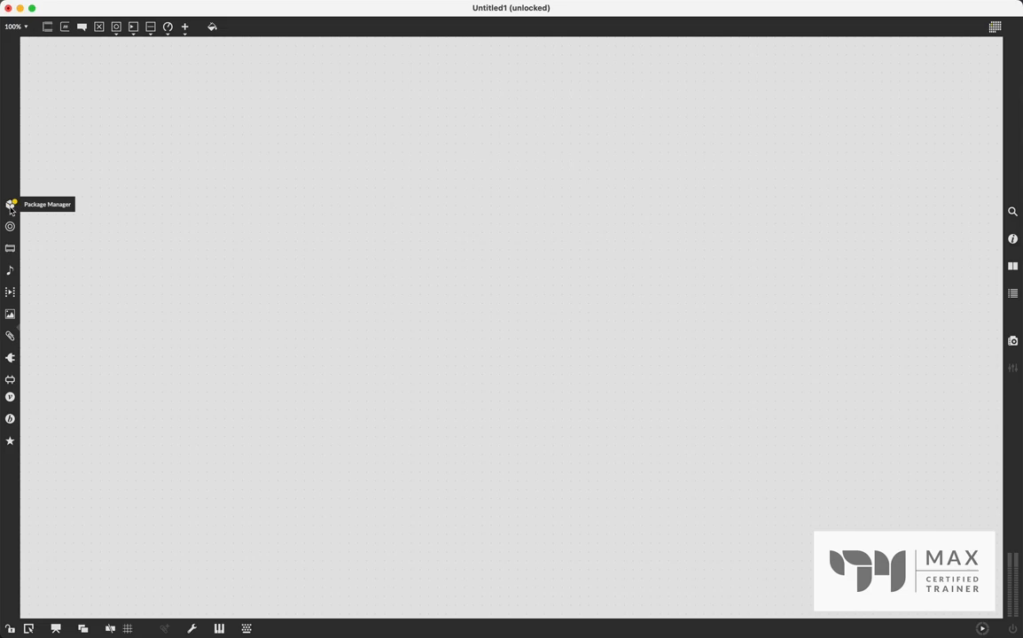
Browse the remote packages in the Package Manager and view the details page of the Beam for Max package
click(11, 205)
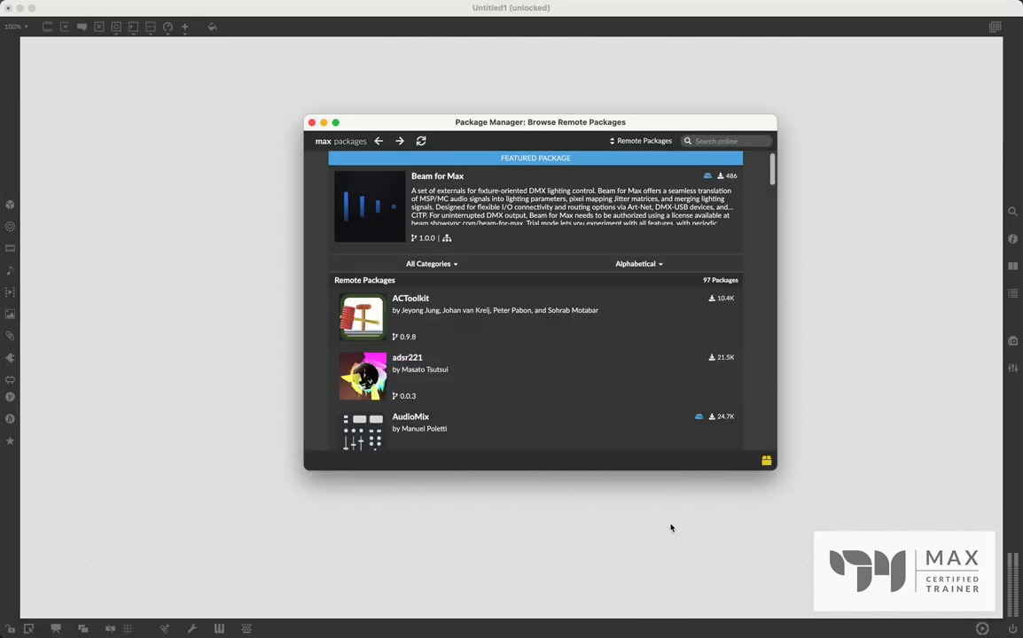
scroll(691, 359, down, 10)
scroll(692, 360, down, 5)
scroll(692, 360, up, 20)
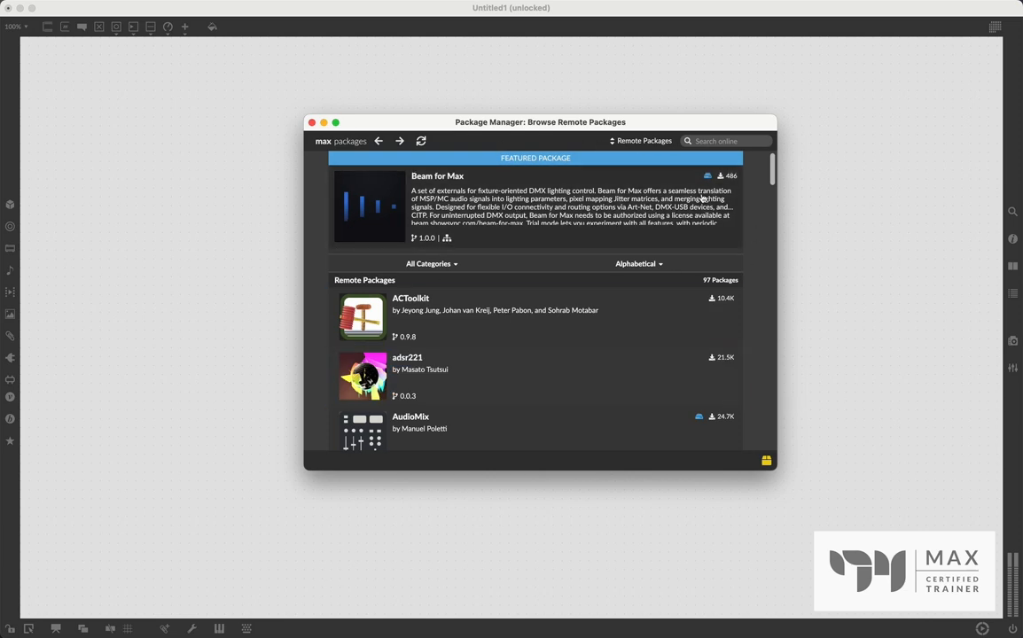
click(493, 220)
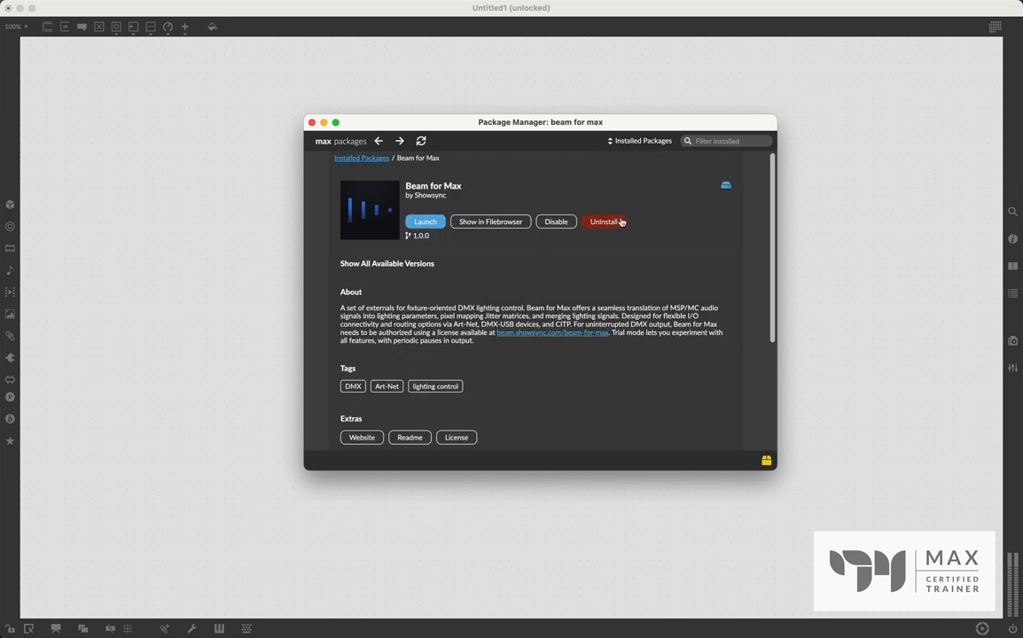
scroll(621, 222, down, 2)
scroll(621, 222, up, 2)
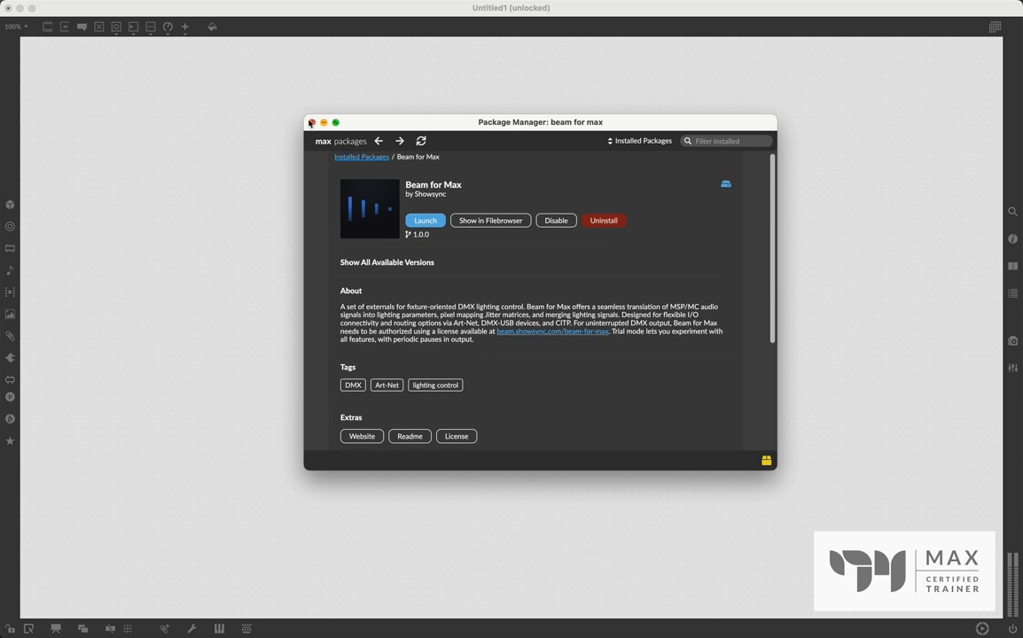
click(311, 123)
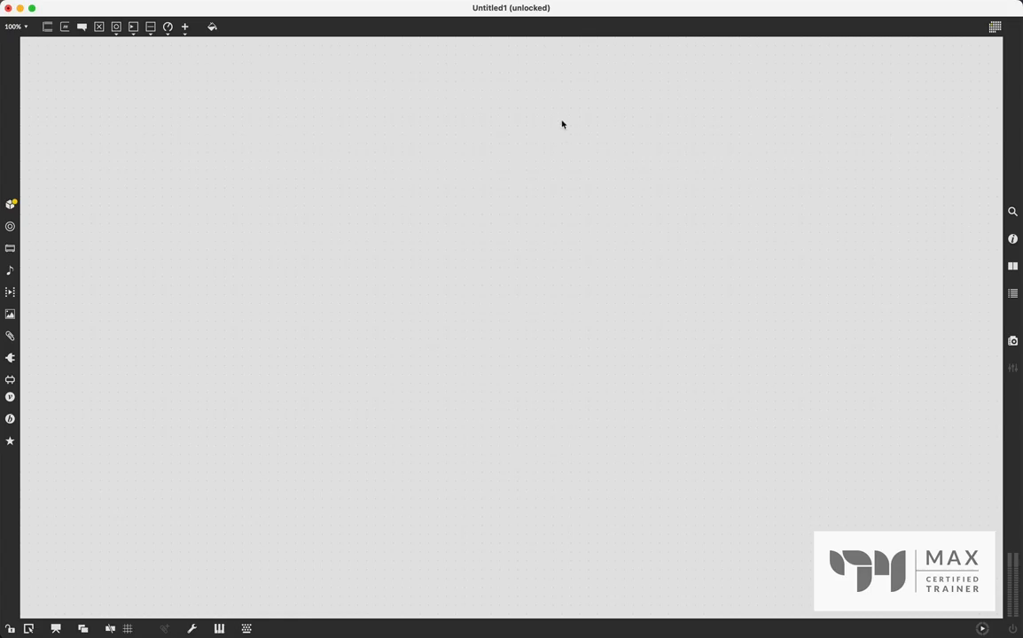
Open the Beam for Max - Overview from the extras, review its tools and objects, and close it
click(344, 0)
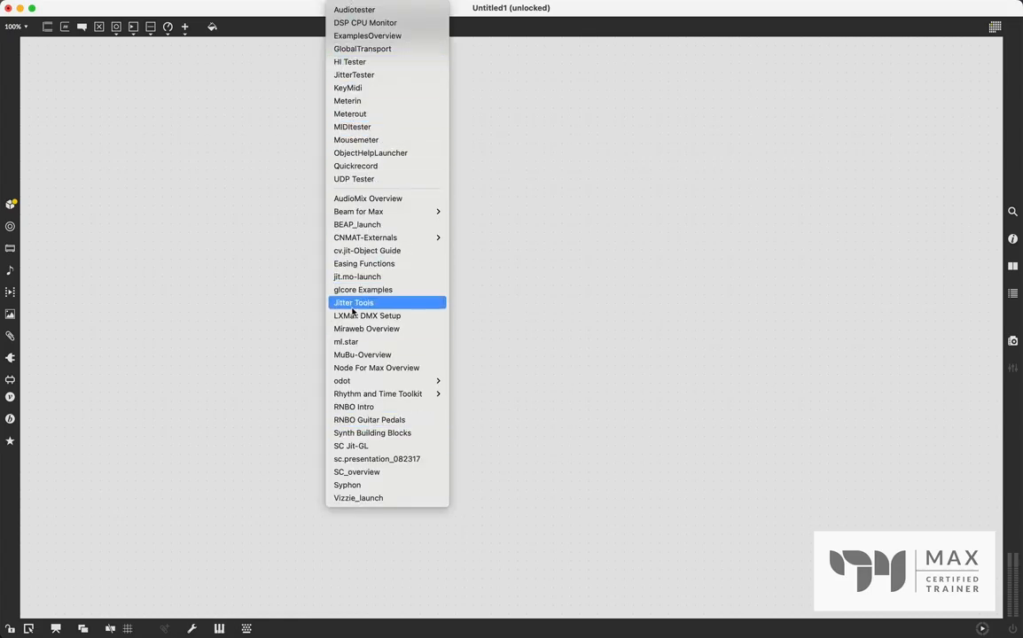
mouse_move(368, 236)
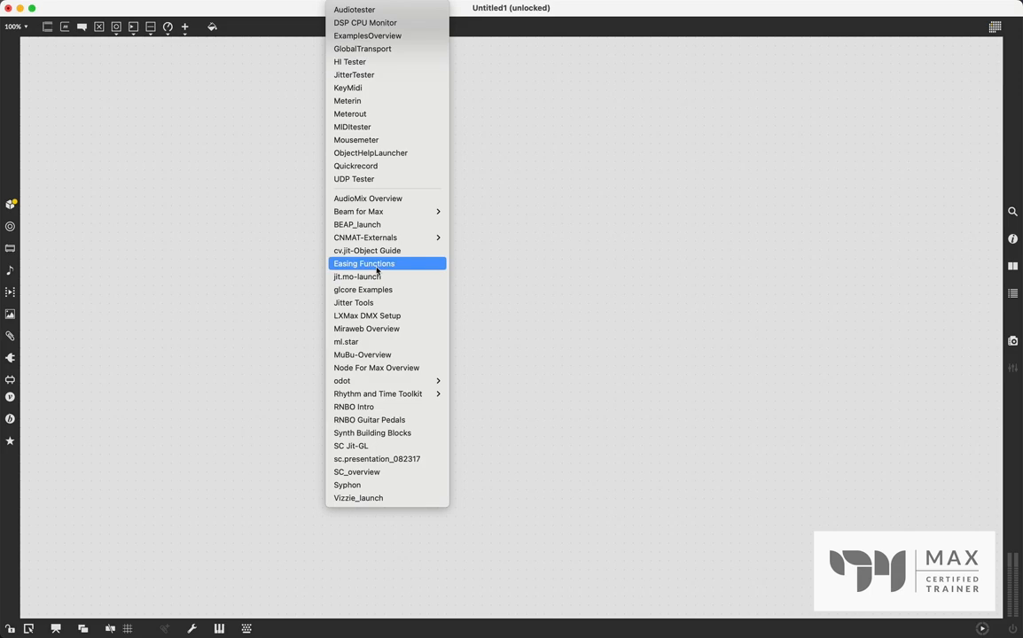
mouse_move(395, 216)
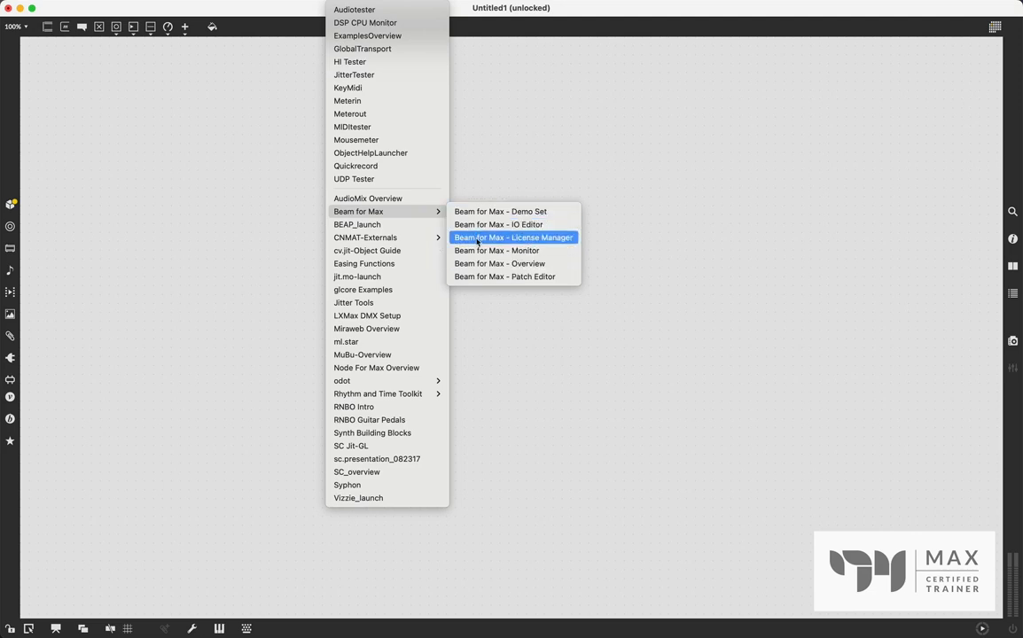
click(484, 264)
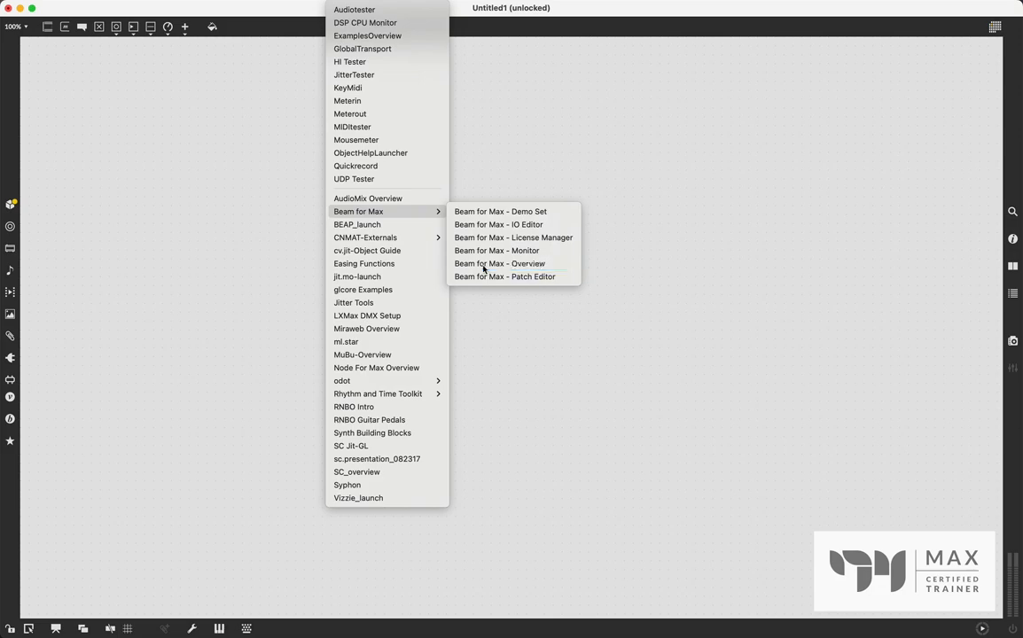
drag(196, 14, 212, 50)
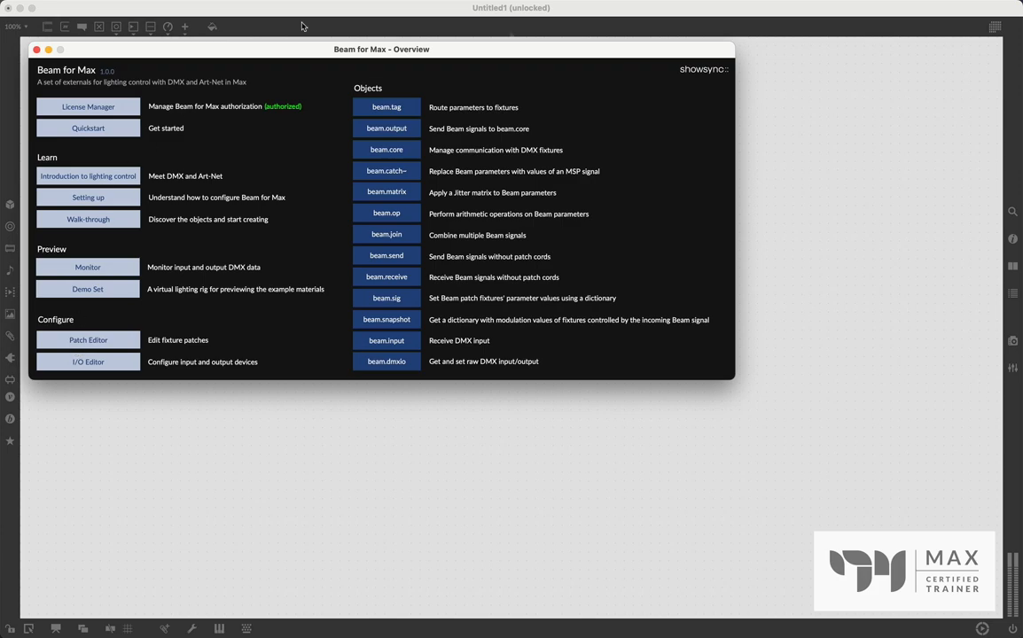
drag(276, 48, 304, 62)
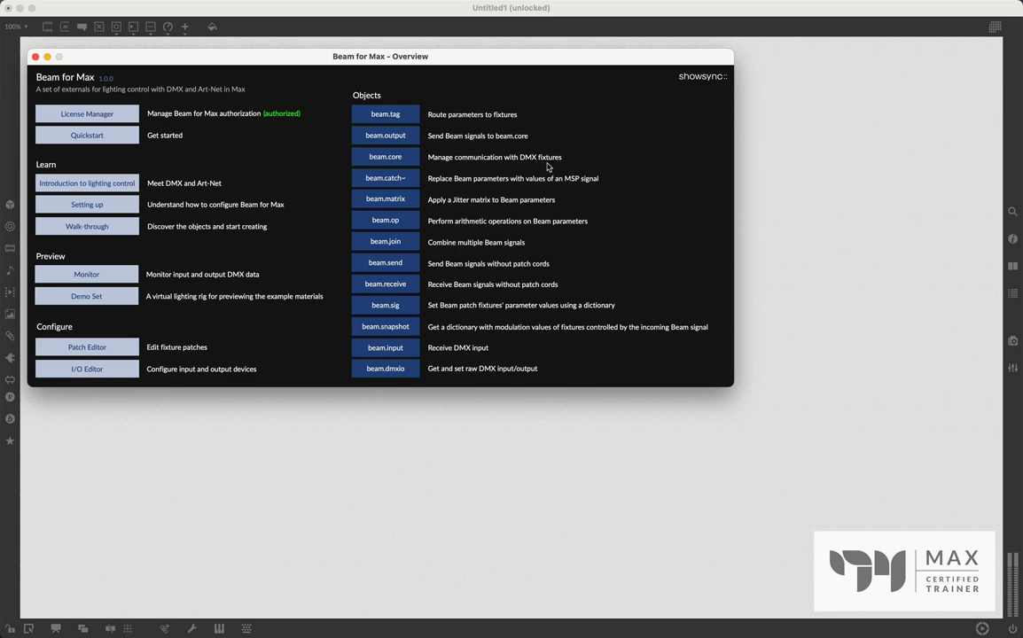
click(34, 56)
Add a beam.patcheditor object to the empty patcher, leaving free canvas beside it
text(n)
text(beam.p)
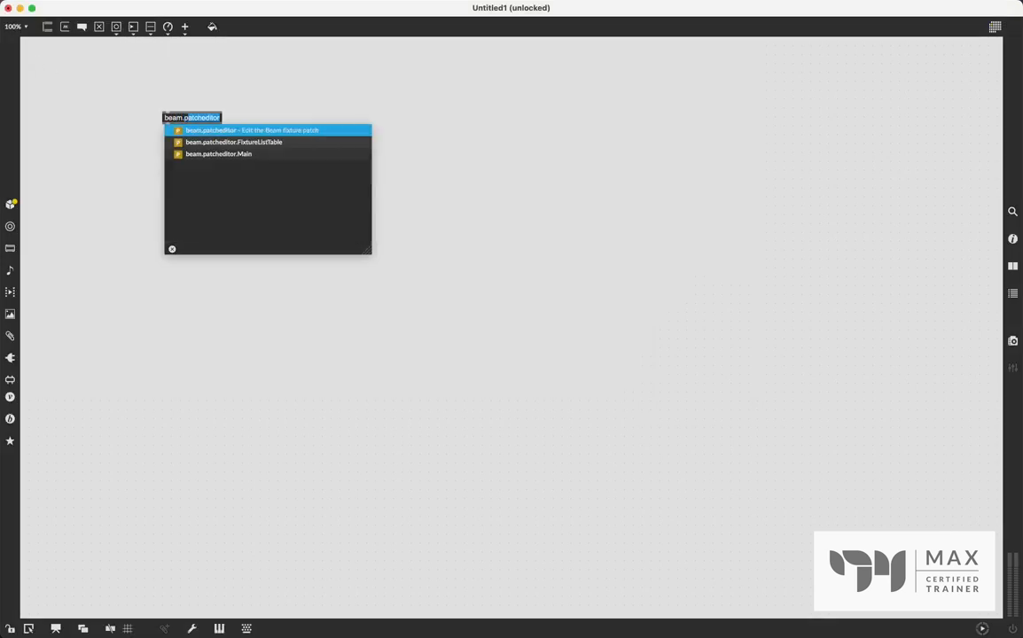
key(Return)
scroll(536, 192, left, 10)
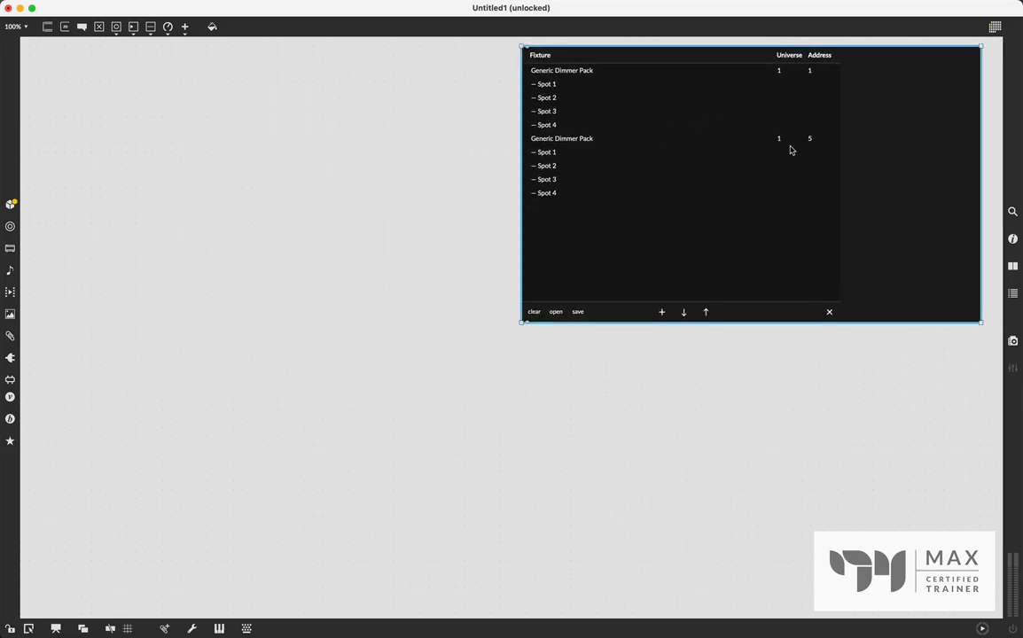
Add a beam.ioeditor object and place it directly below the patch editor, aligned with it
click(93, 104)
text(n)
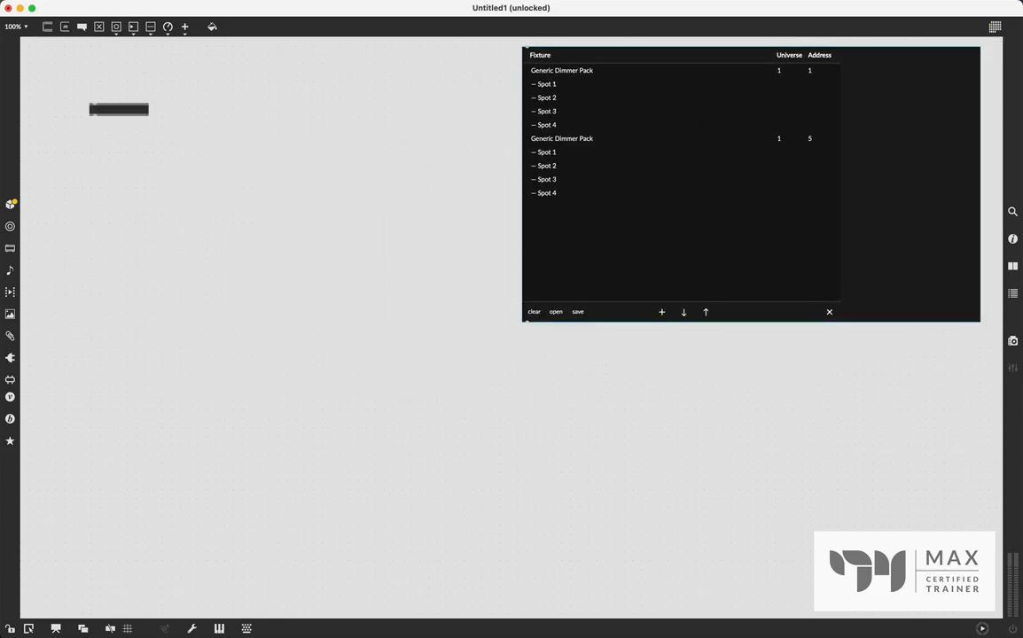
text(beam)
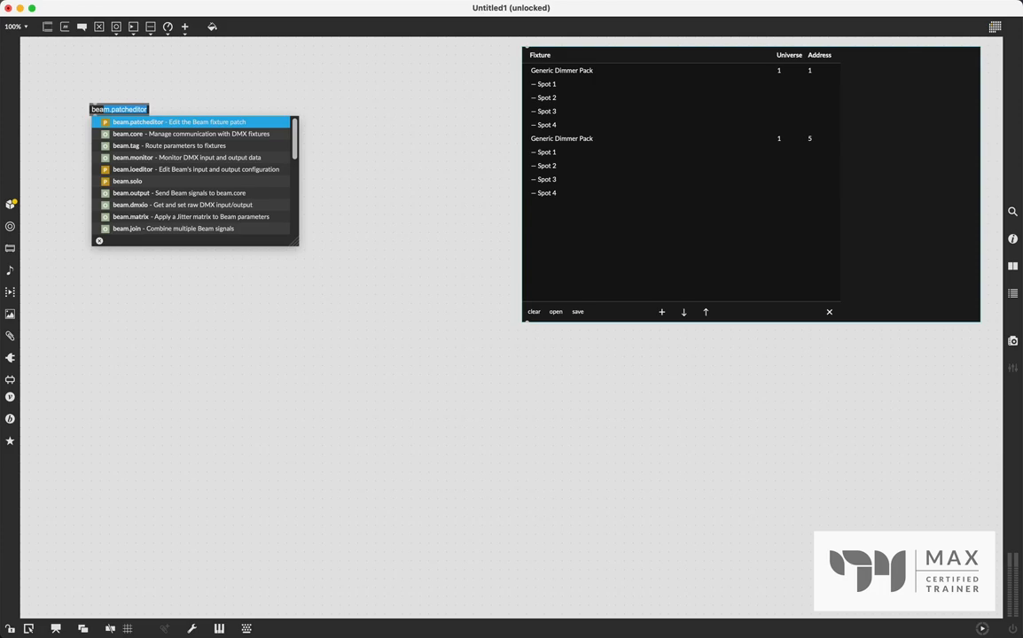
text(.)
click(156, 91)
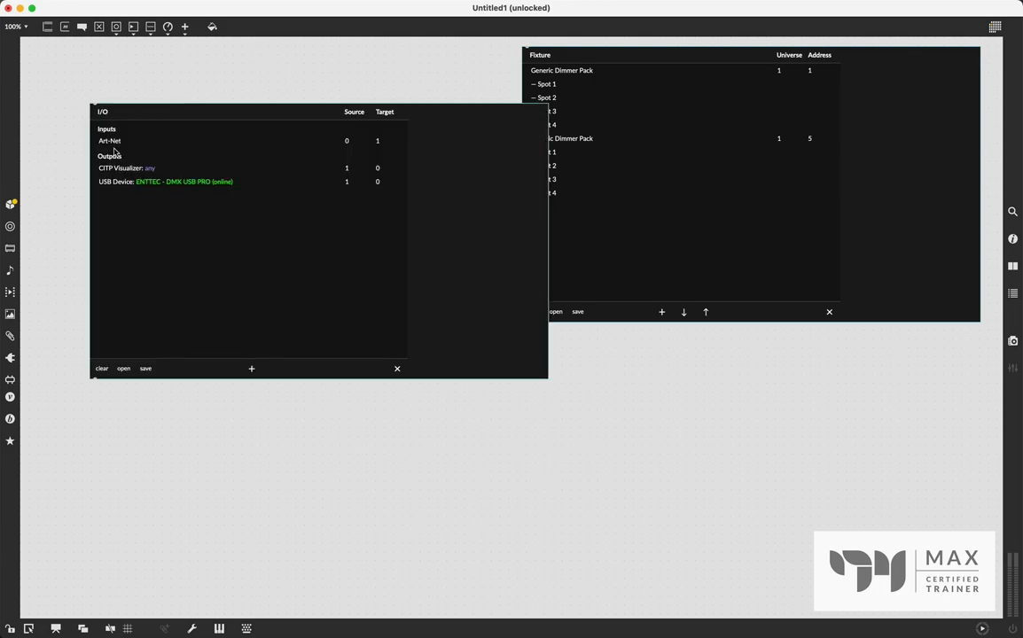
drag(113, 152, 545, 378)
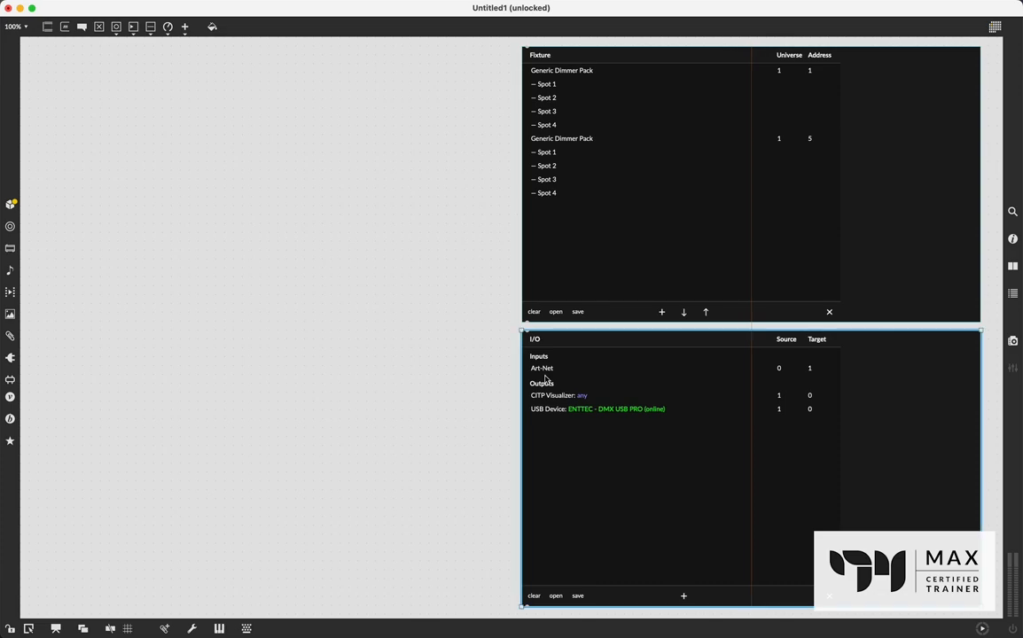
Add a comment reading "beam.patcheditor" and place it beside the upper part of the patch editor
click(353, 128)
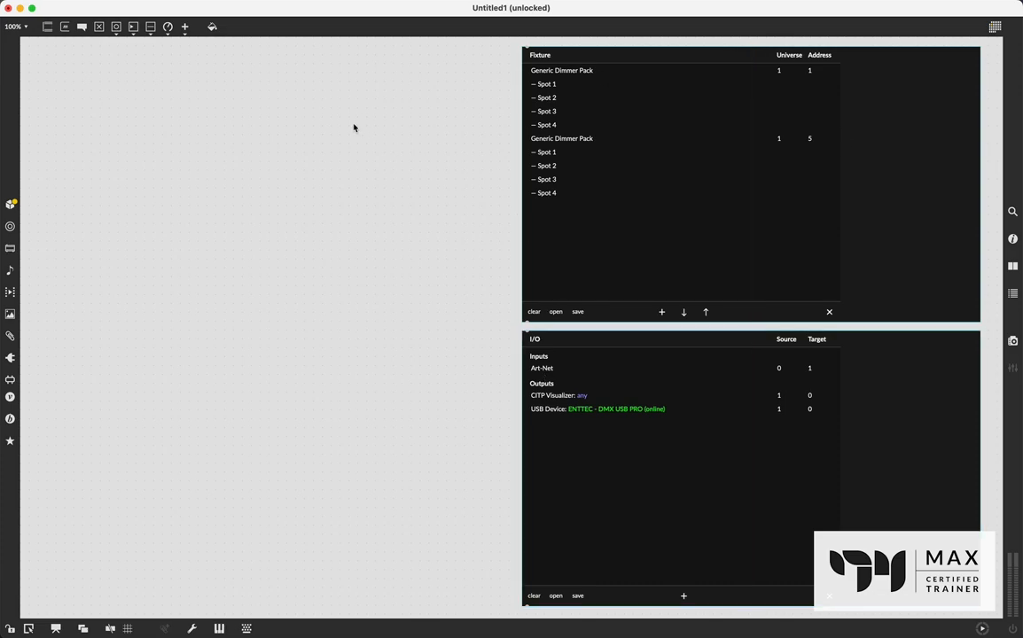
text(nbeam.patcheditor)
click(406, 76)
drag(390, 130, 470, 81)
click(470, 82)
Format the beam.patcheditor comment with a fully opaque white background and bold, centred 24-point text
click(212, 27)
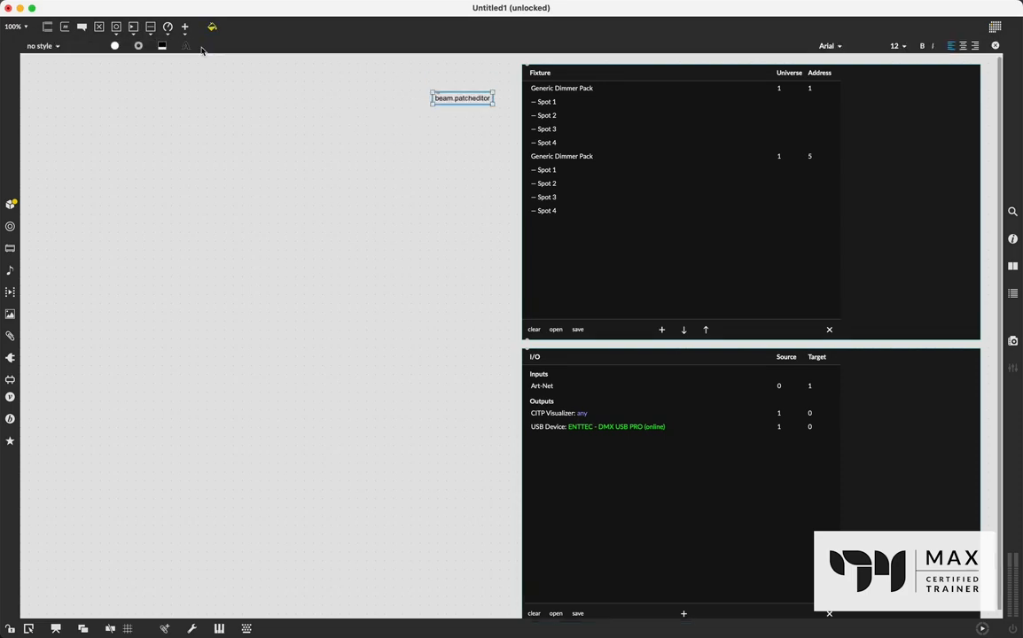
click(163, 47)
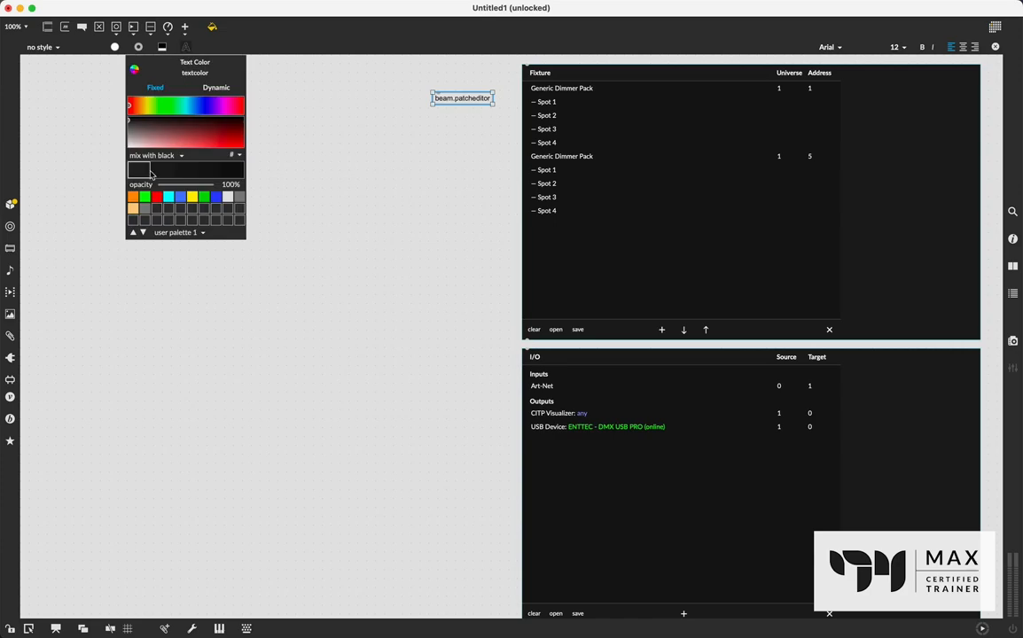
click(139, 47)
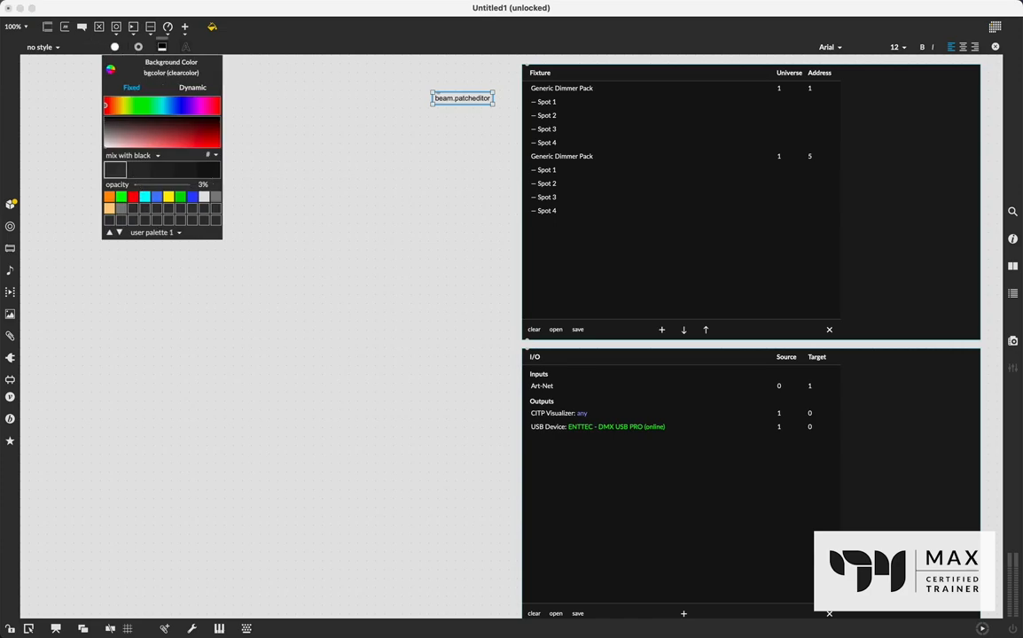
click(924, 47)
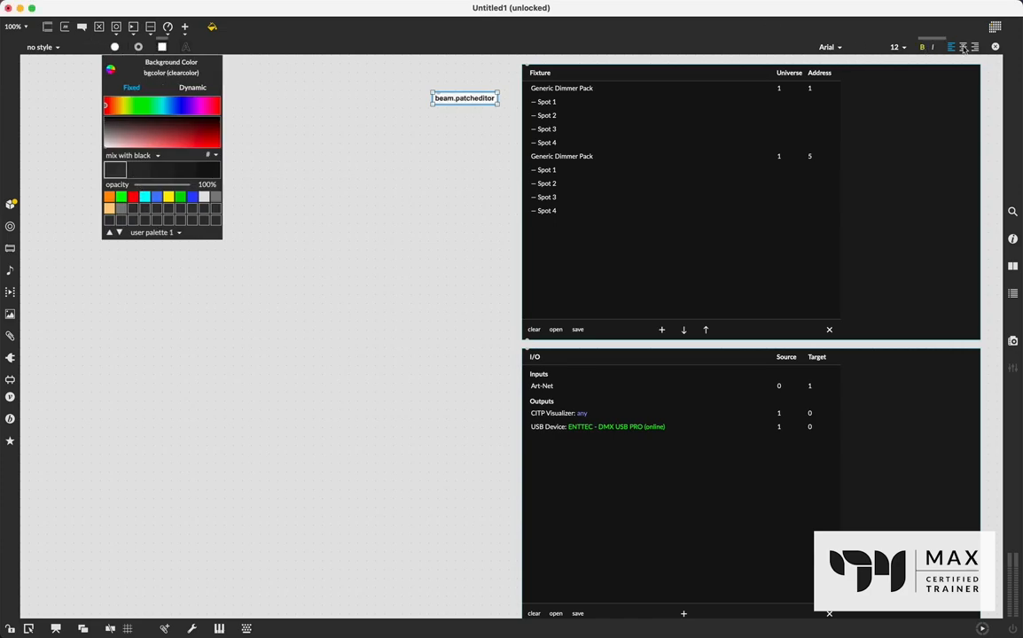
click(905, 50)
click(903, 172)
click(423, 132)
Duplicate the beam.patcheditor label beside the I/O editor and change its text to "beam.ioeditor"
drag(480, 111, 454, 363)
double_click(461, 356)
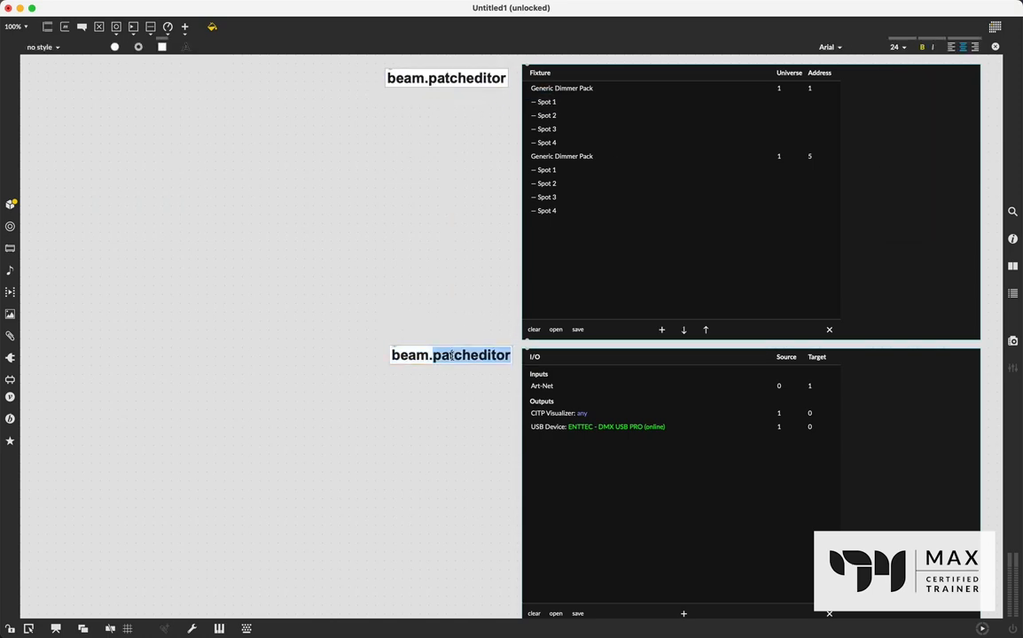
text(ioeditor)
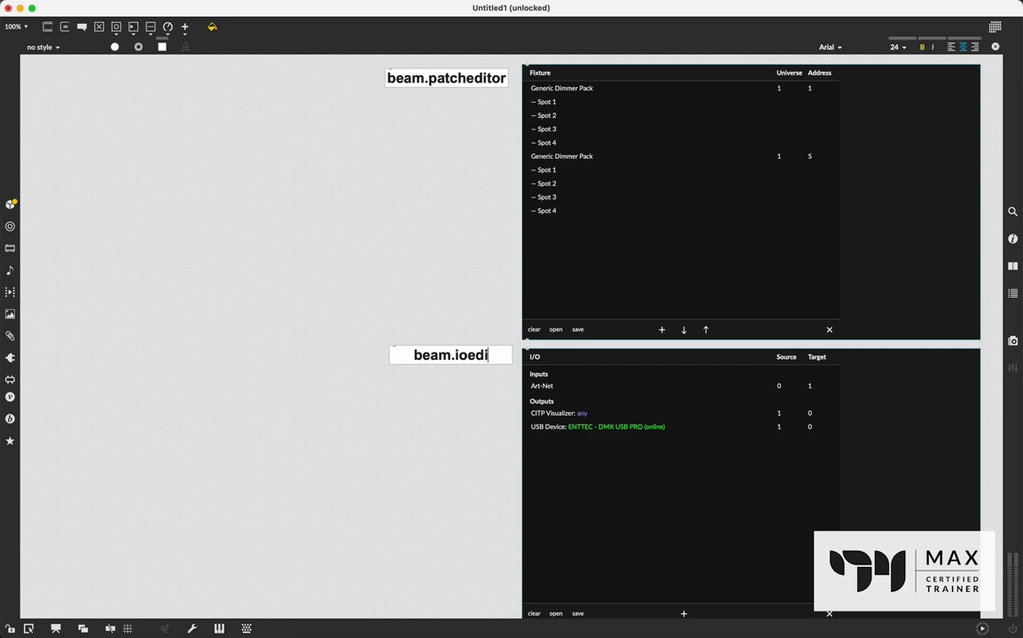
click(497, 359)
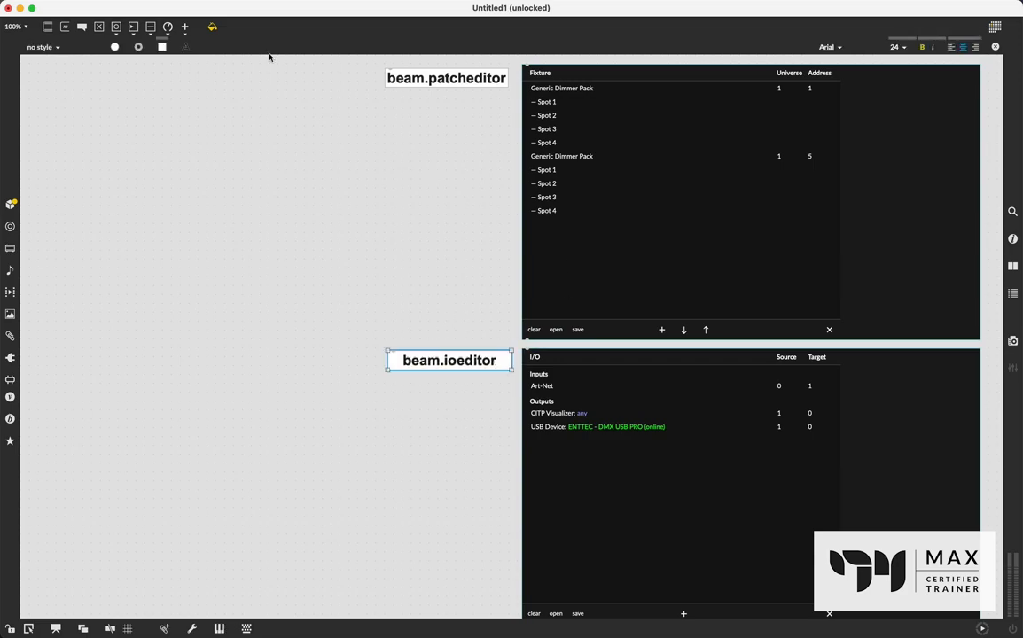
click(212, 27)
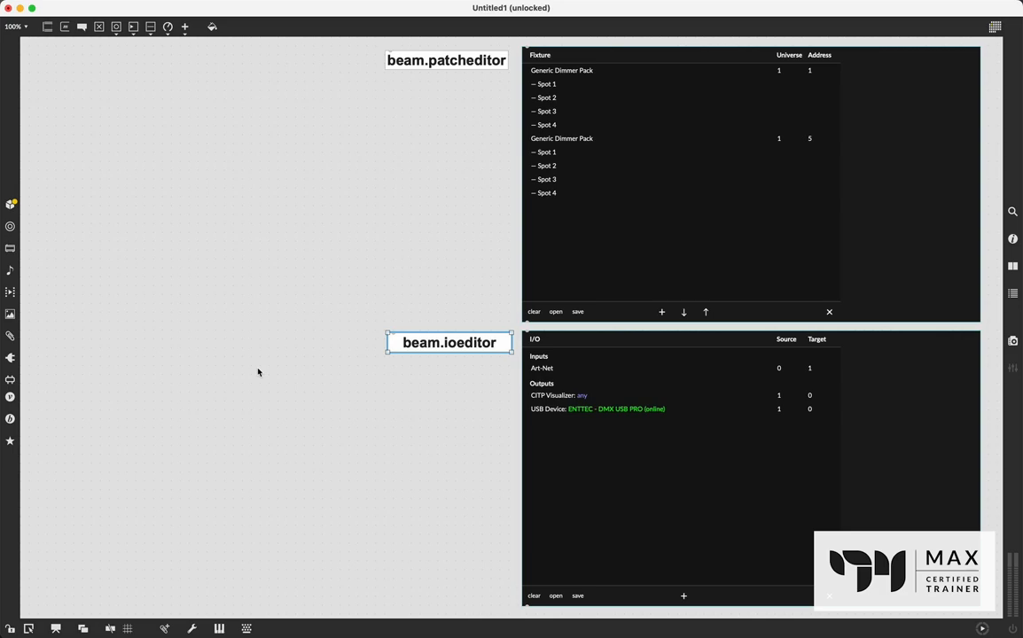
Lock the patcher, then replace all I/O entries with one USB output on ENTTEC - DMX USB PRO, source universe 1, target universe 0
key(super+e)
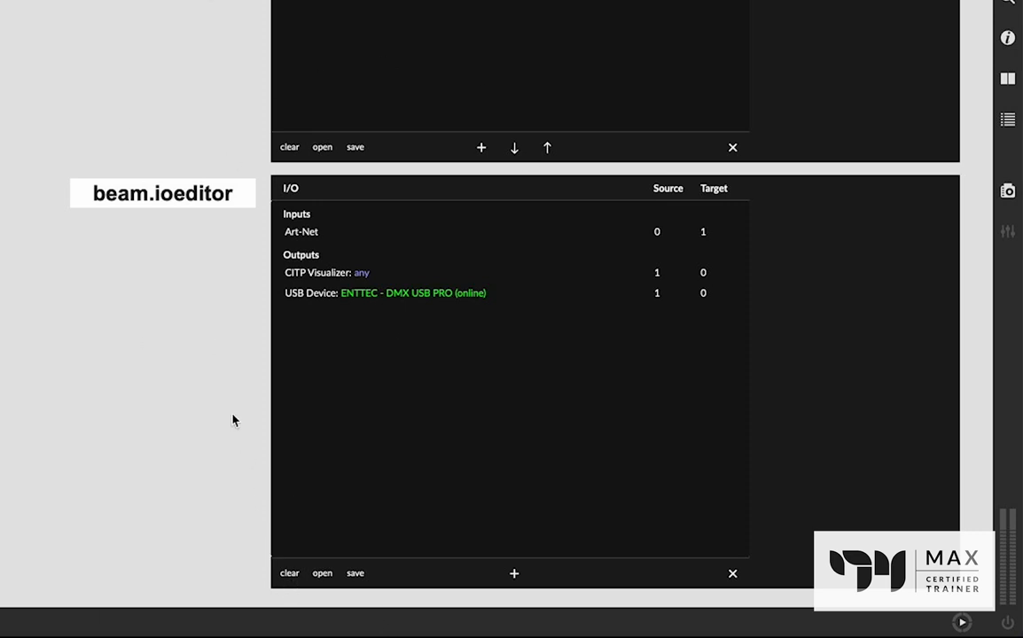
click(288, 574)
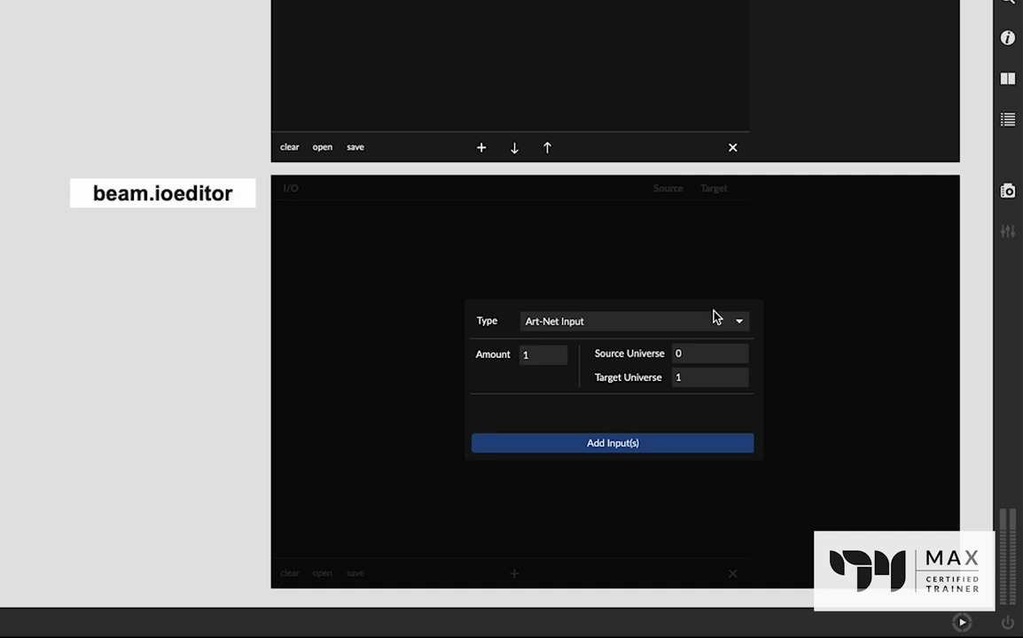
click(559, 323)
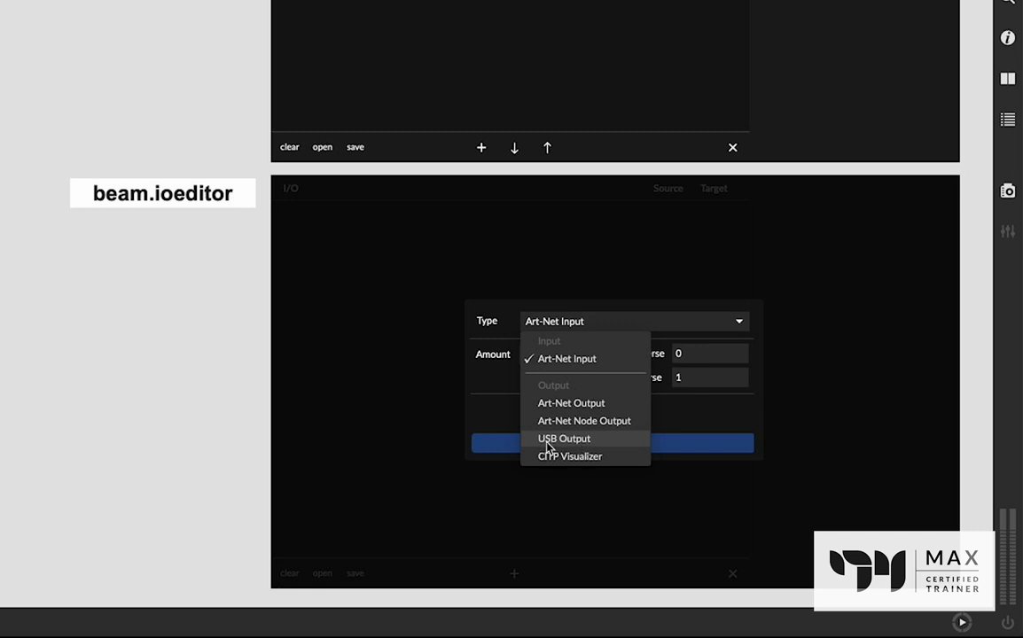
click(548, 442)
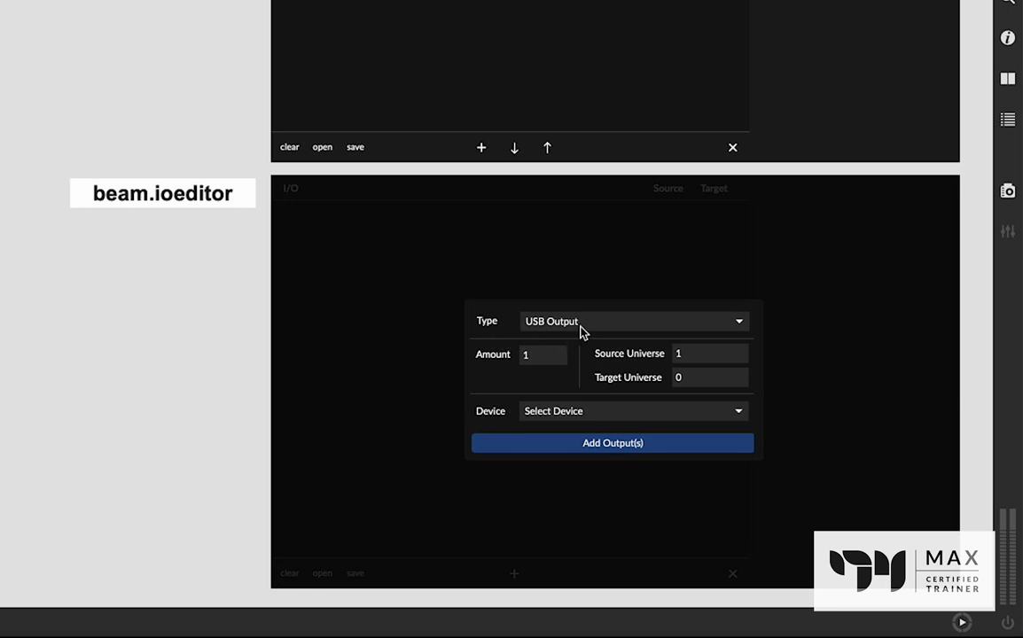
click(551, 413)
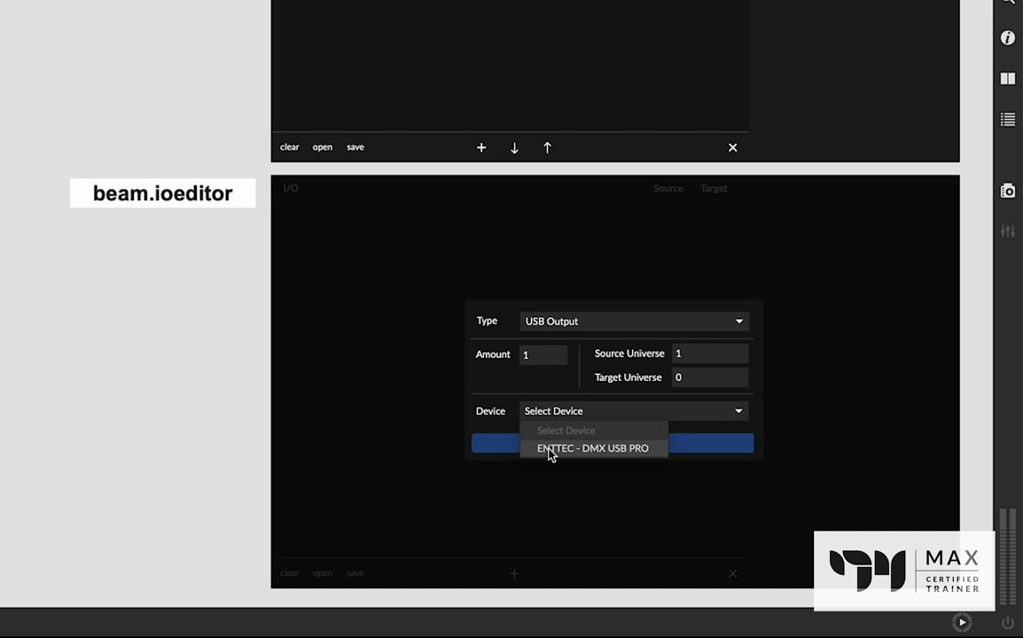
click(551, 451)
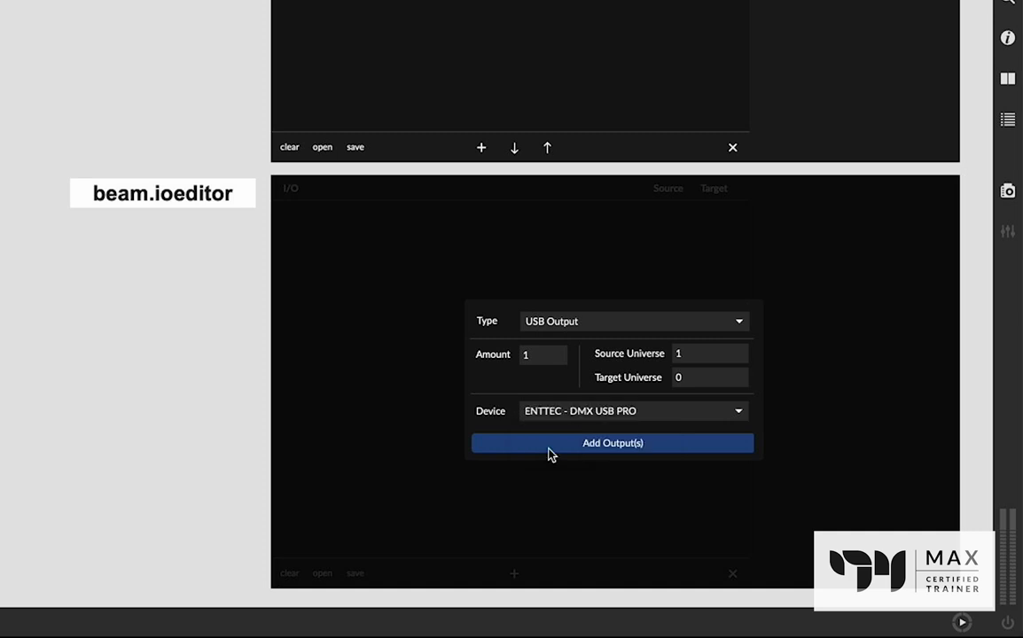
click(660, 446)
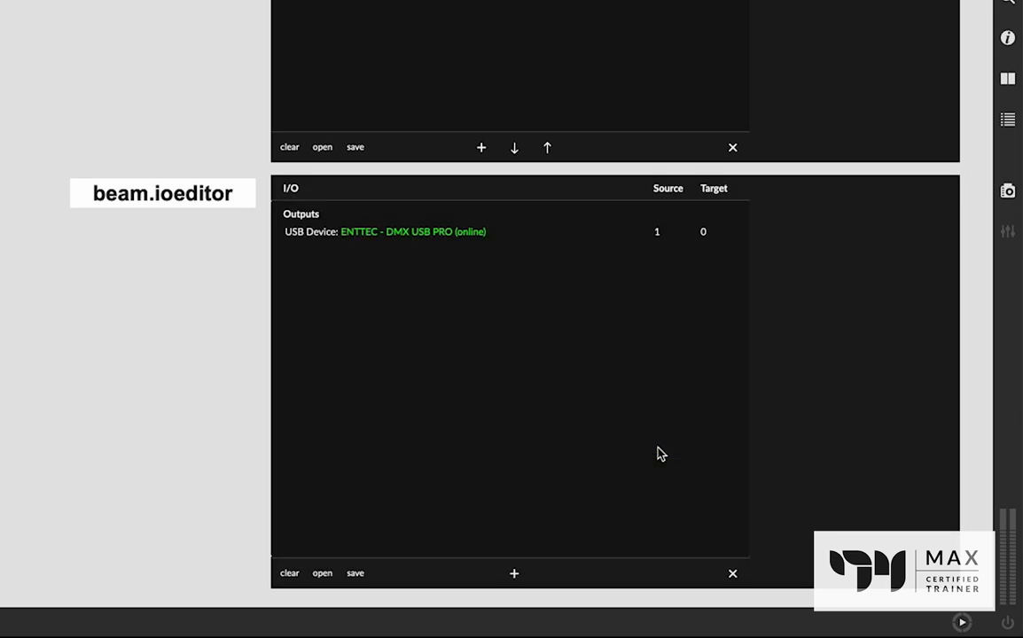
click(336, 235)
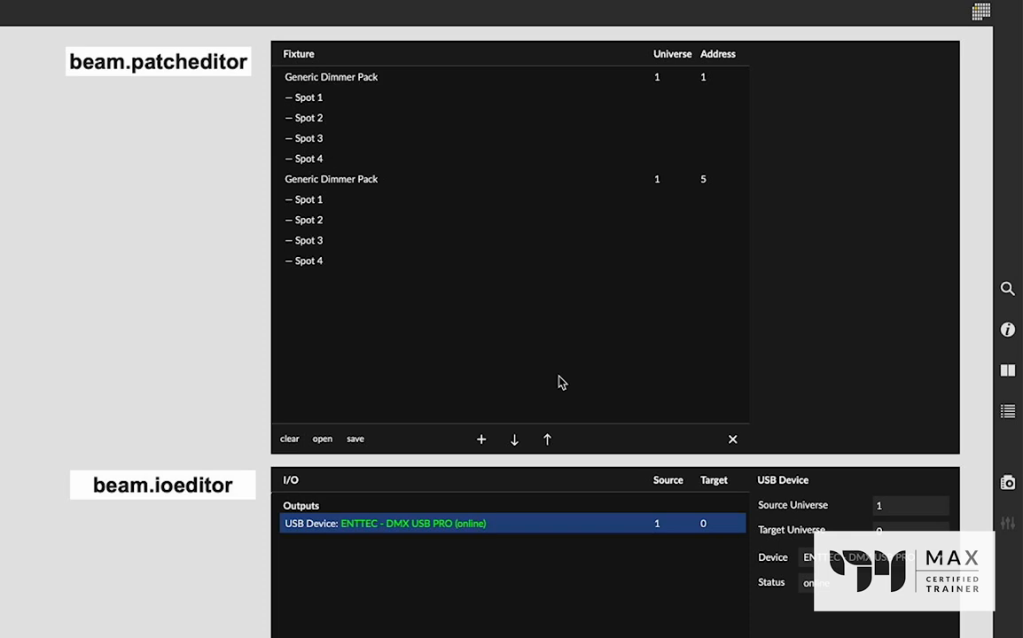
Clear all fixtures from the patch editor
click(289, 438)
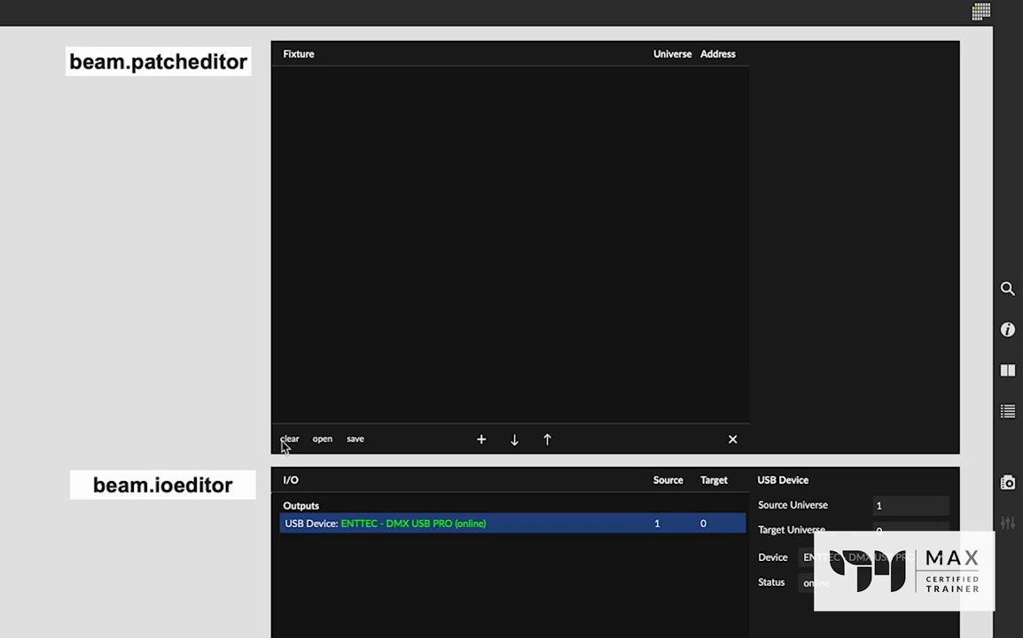
Start a new fixture in the patch editor using the Generic Dimmer Pack profile in 4-channel mode
click(482, 440)
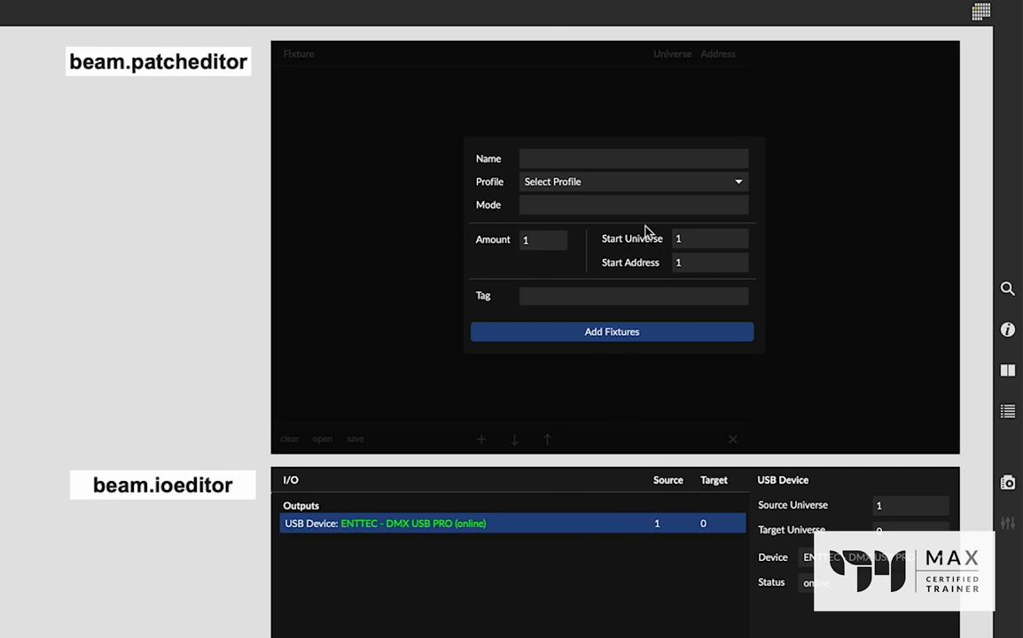
click(536, 181)
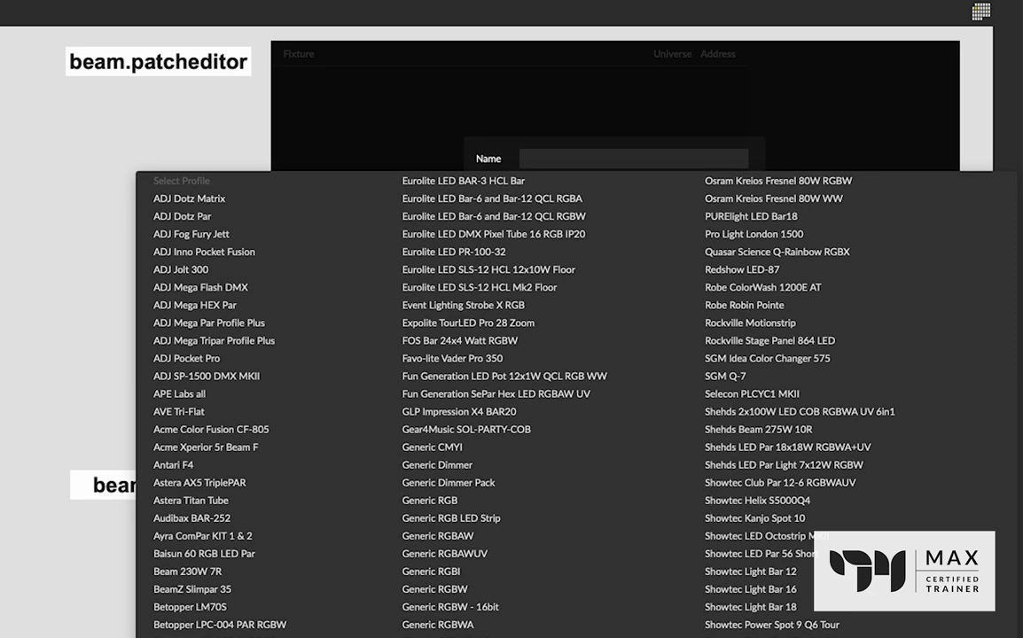
scroll(576, 399, down, 5)
scroll(671, 121, up, 2)
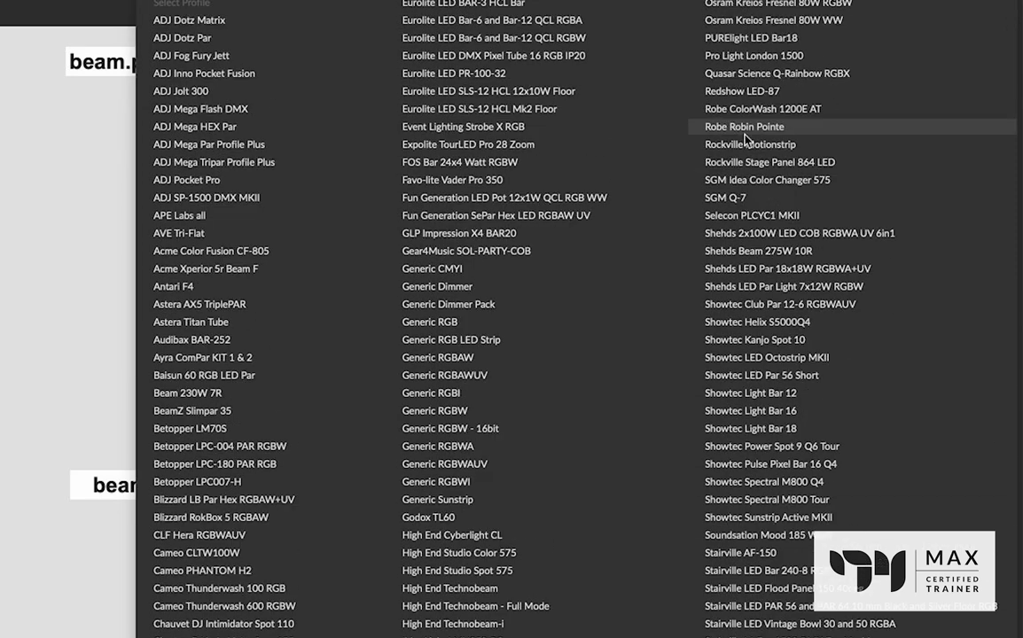
scroll(177, 487, down, 2)
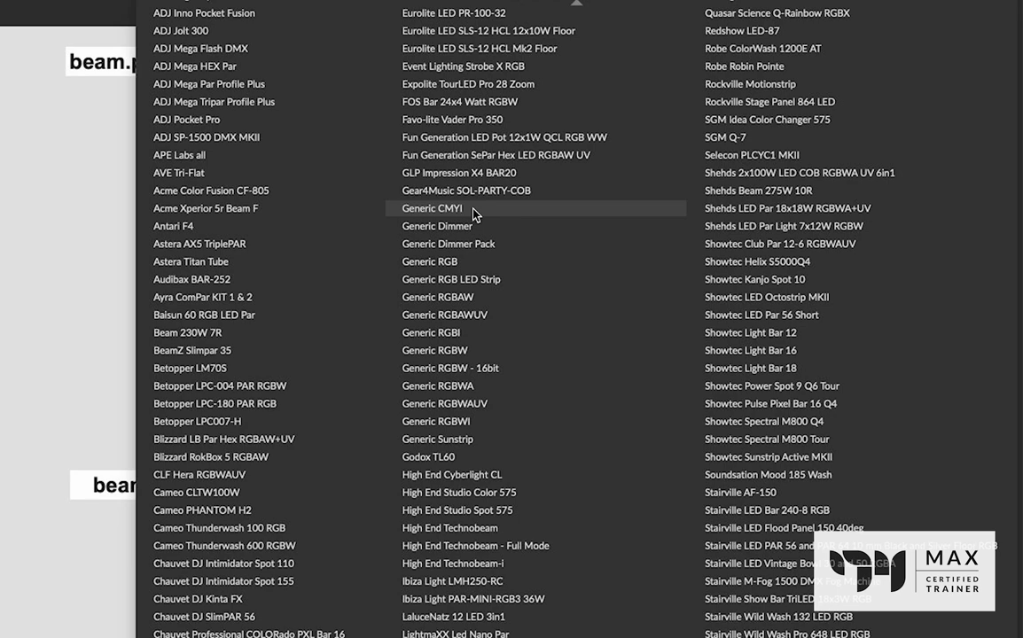
scroll(474, 212, up, 2)
scroll(512, 207, down, 2)
click(450, 245)
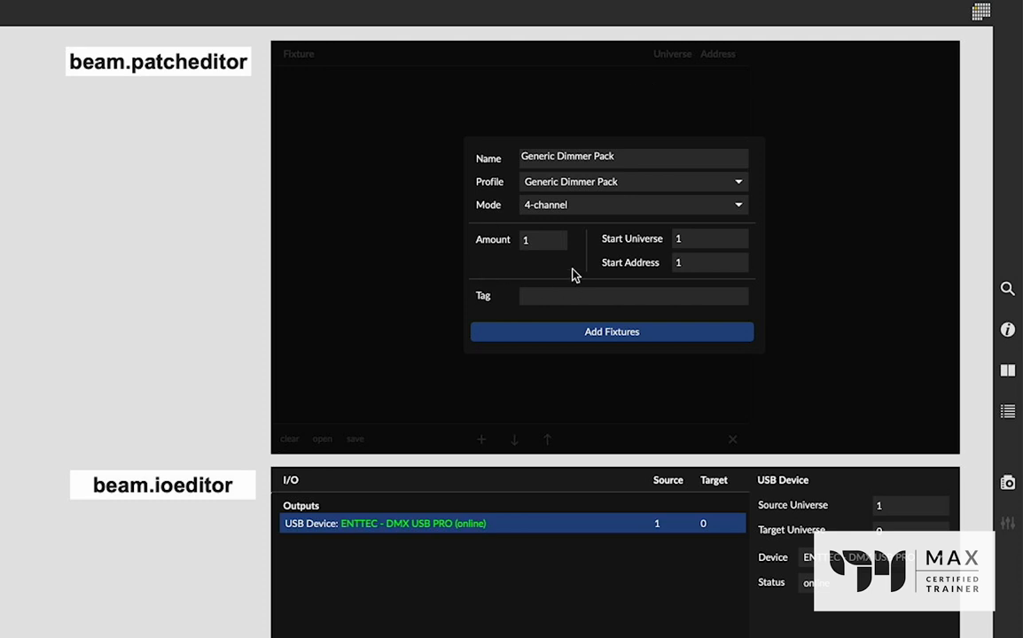
Set the amount to 2 and the tag to "wash", then add the dimmer pack fixtures to the patch
double_click(525, 239)
text(2)
click(594, 297)
text(wash)
click(609, 333)
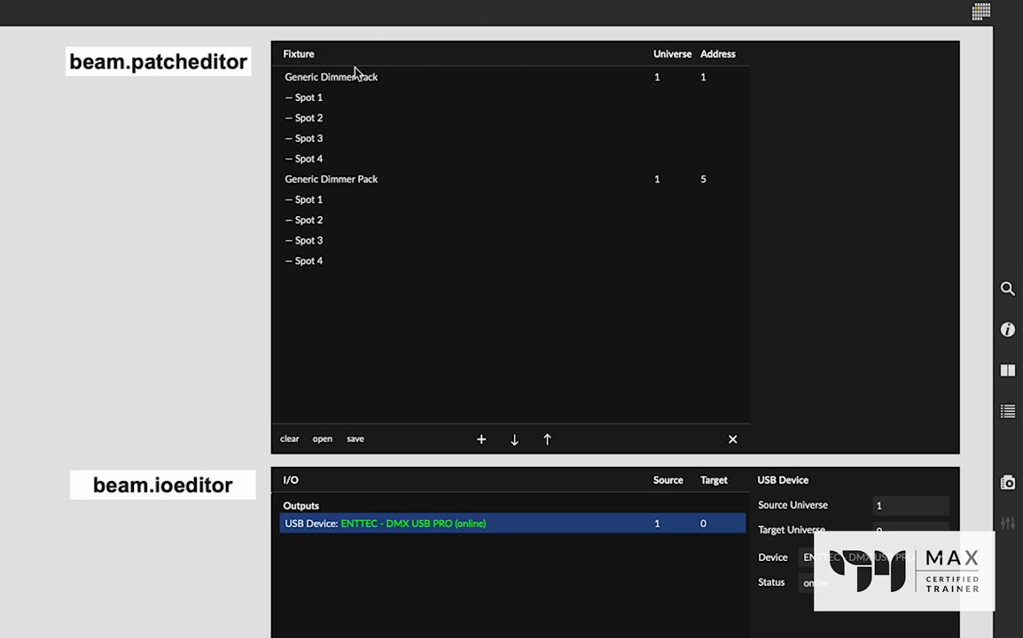
Set the second Generic Dimmer Pack's address to 17
click(300, 74)
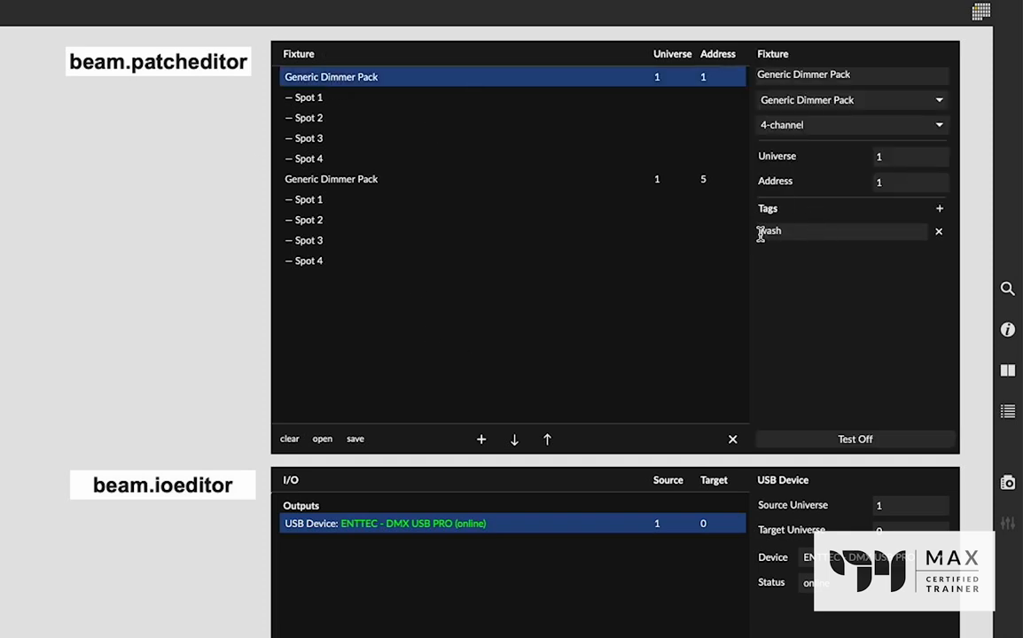
click(332, 181)
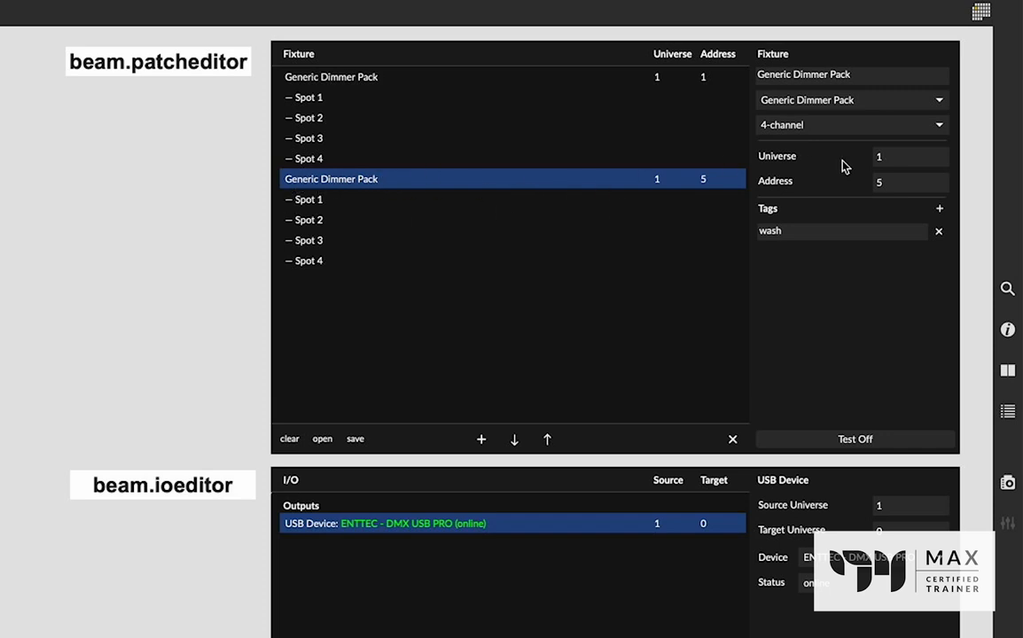
double_click(891, 182)
text(17)
click(504, 204)
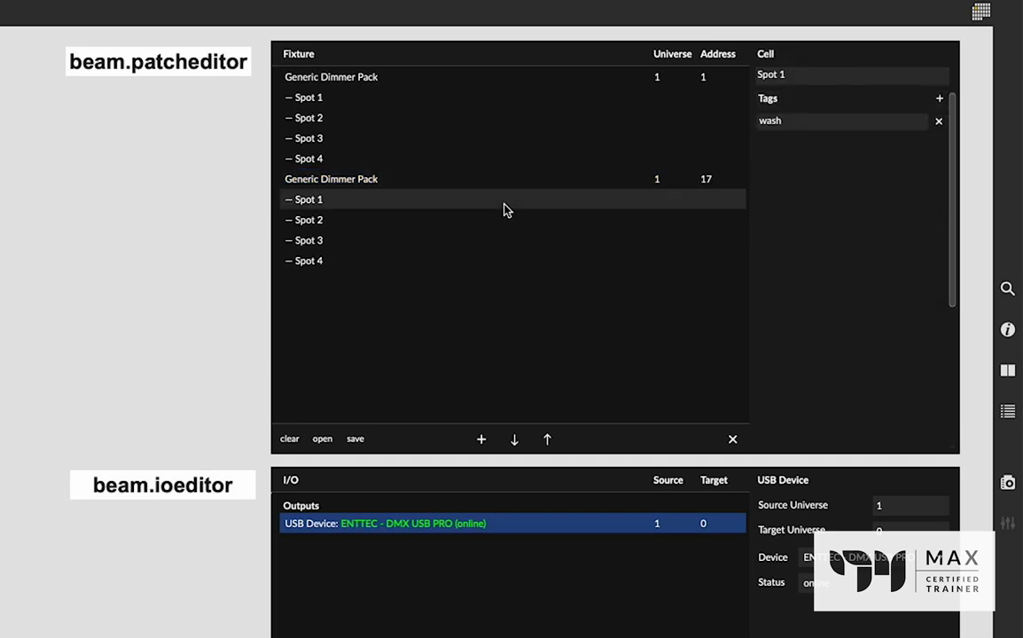
click(439, 178)
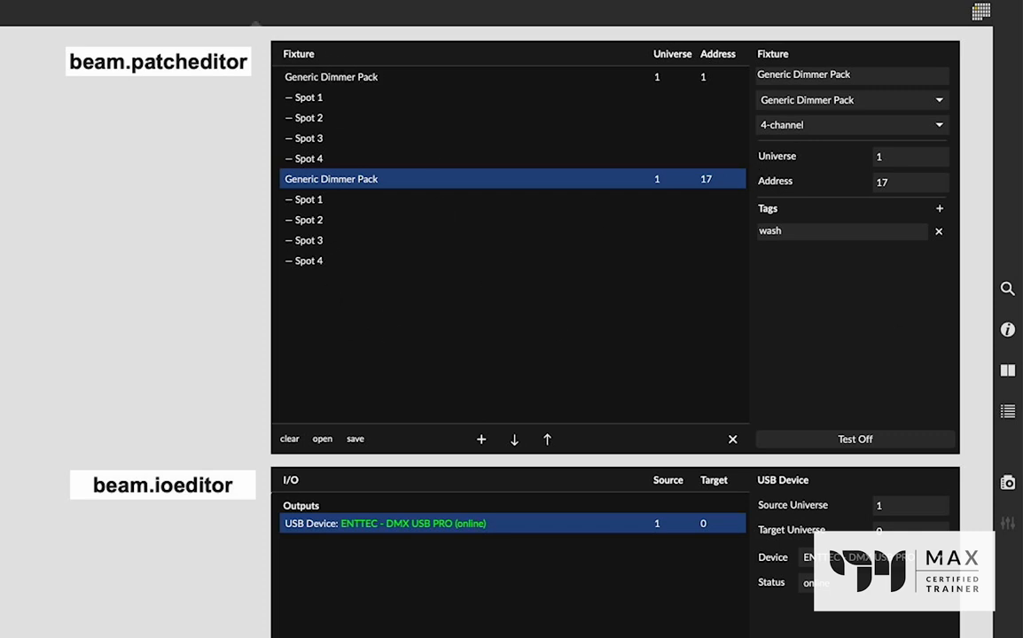
Examine the tags on each spot cell of both Generic Dimmer Packs
click(289, 76)
click(321, 99)
click(320, 118)
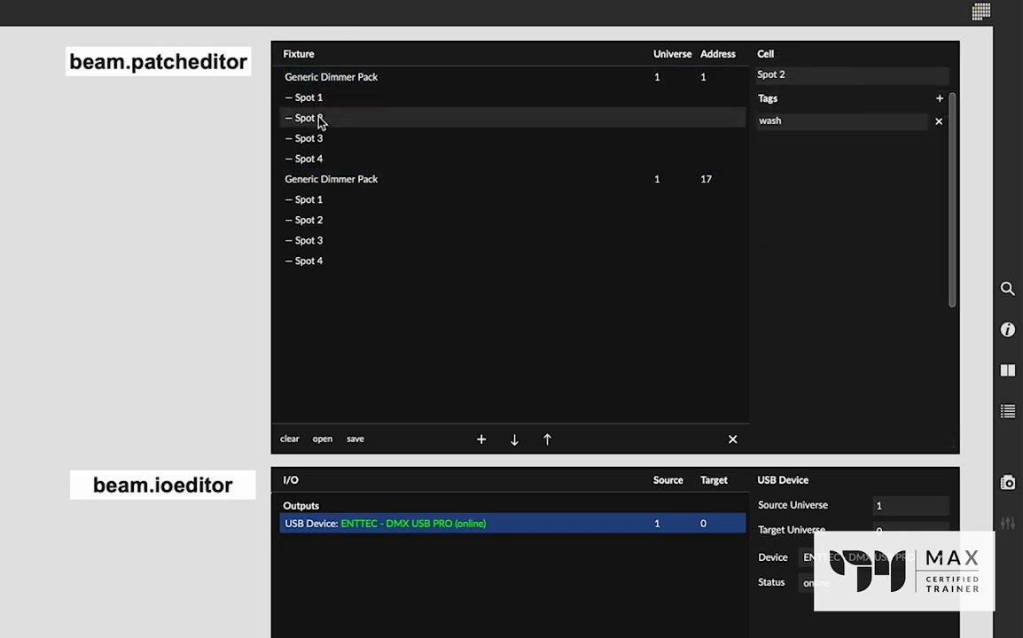
click(320, 138)
click(320, 158)
click(321, 200)
click(320, 220)
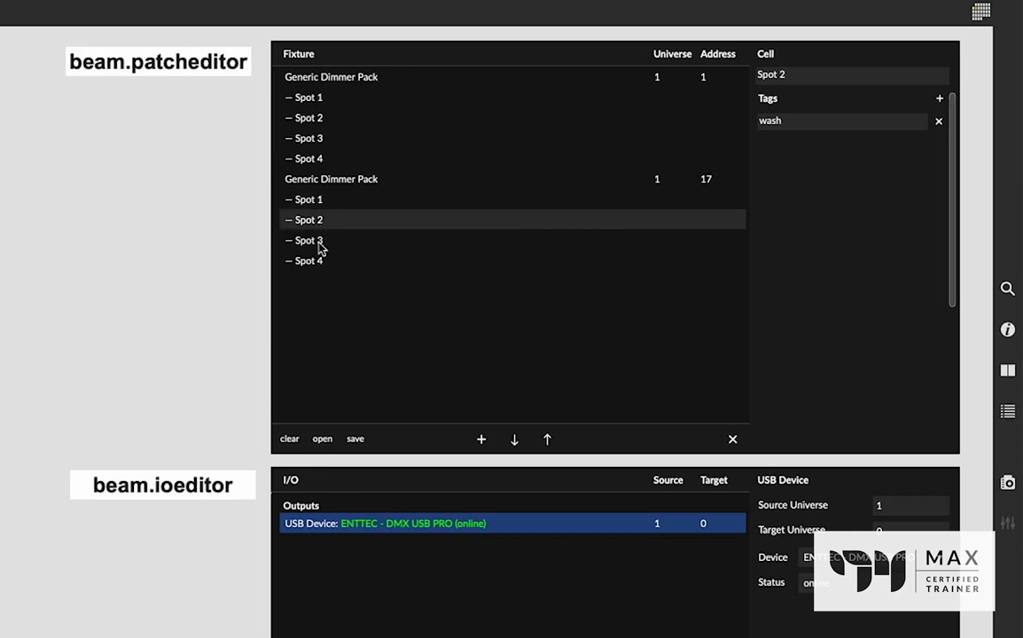
click(320, 260)
click(317, 241)
click(316, 221)
click(320, 201)
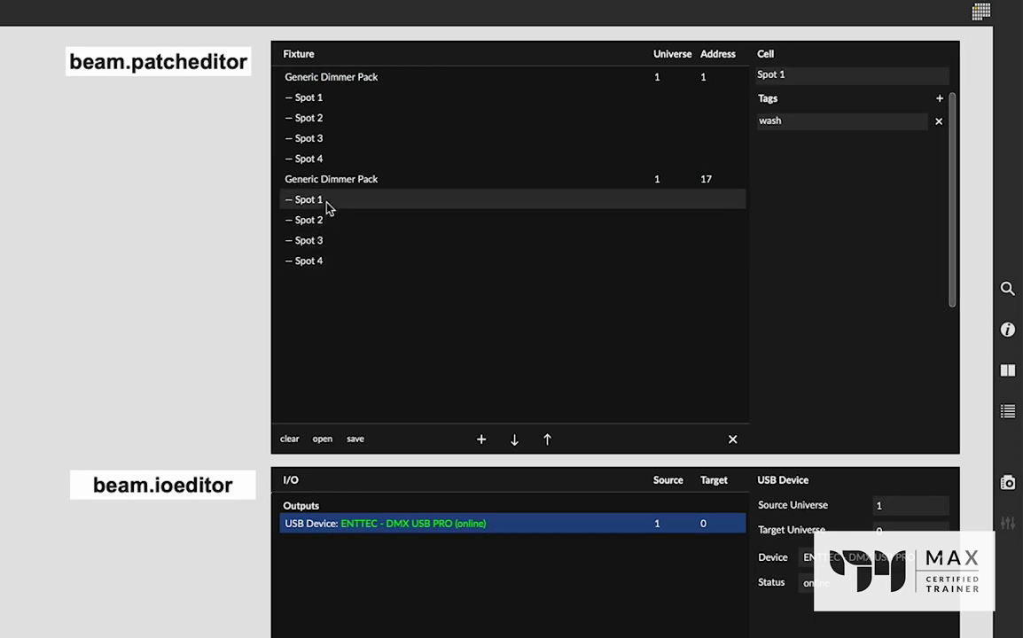
click(320, 180)
click(323, 160)
click(320, 138)
click(320, 118)
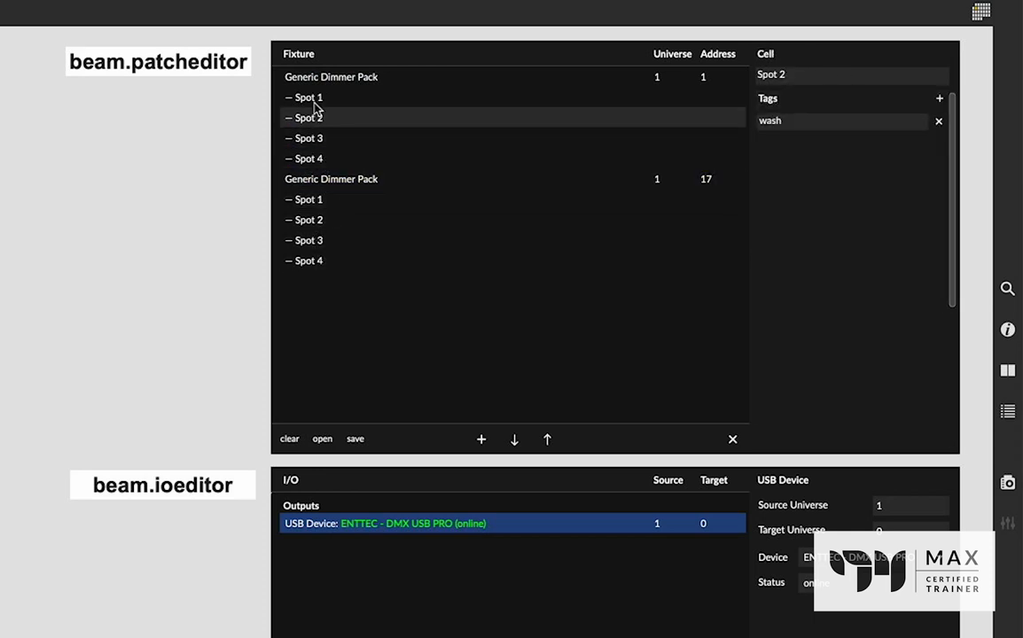
click(320, 97)
click(320, 78)
click(320, 98)
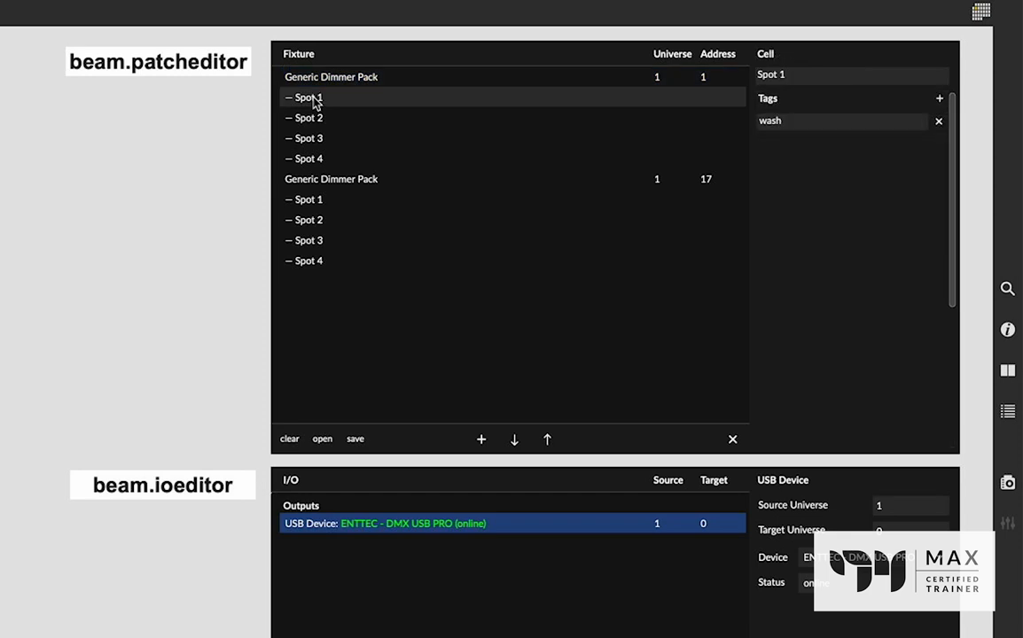
click(301, 78)
In the first dimmer pack, add the tag "int" to Spot 1 and "r" to Spot 2
click(304, 97)
click(939, 99)
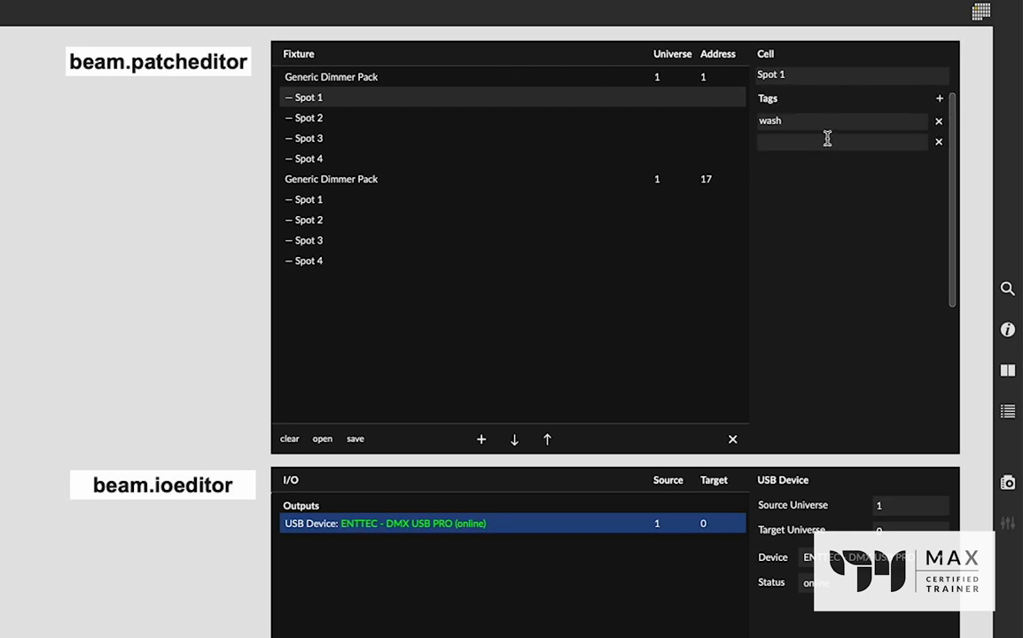
text(int)
click(294, 110)
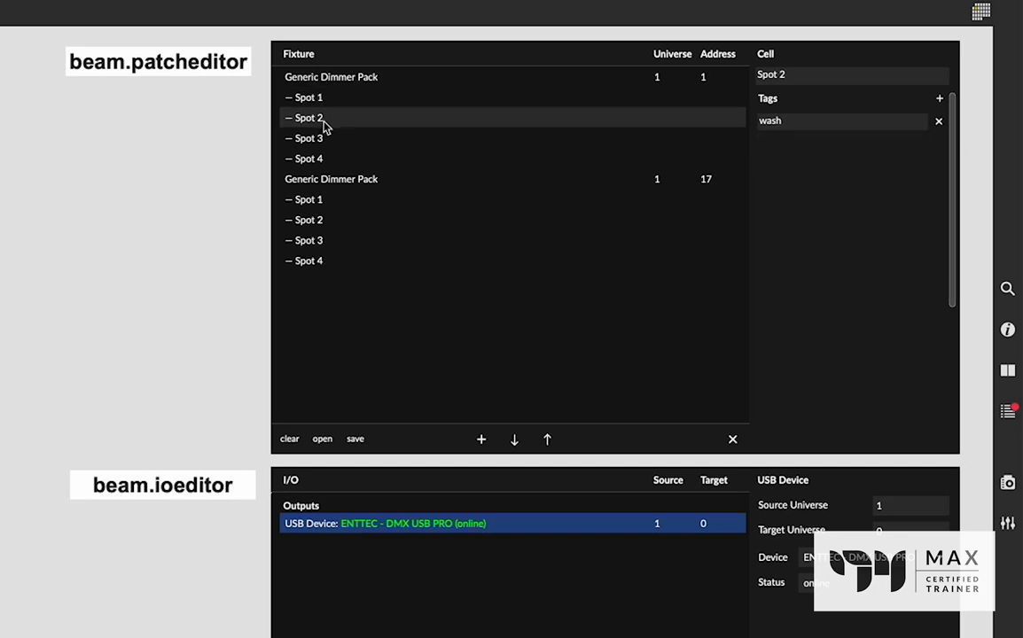
click(941, 100)
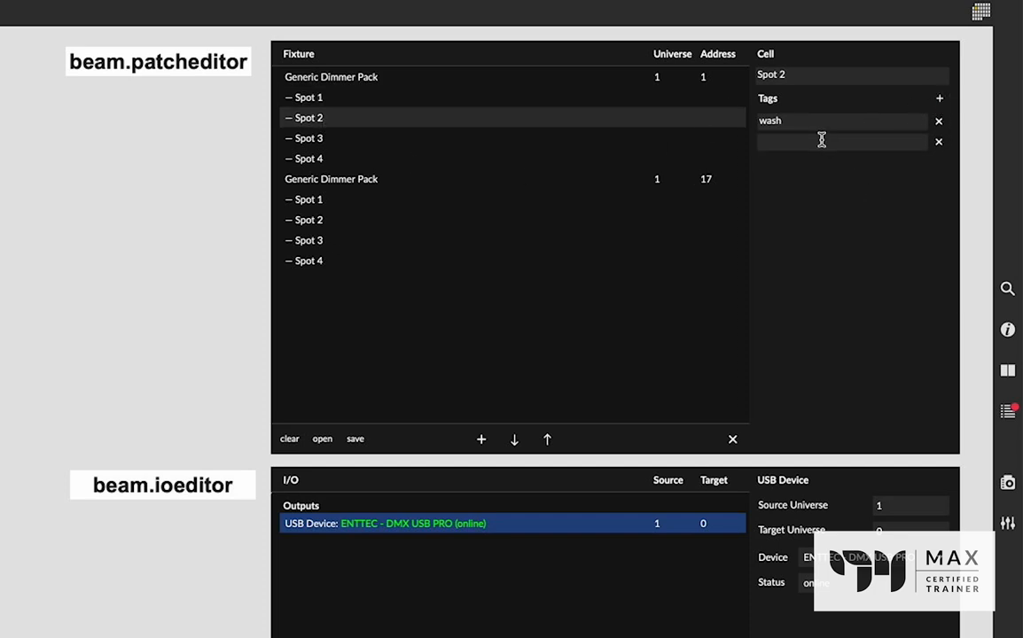
text(f)
In the first dimmer pack, add the tag "g" to Spot 3 and "b" to Spot 4
click(312, 132)
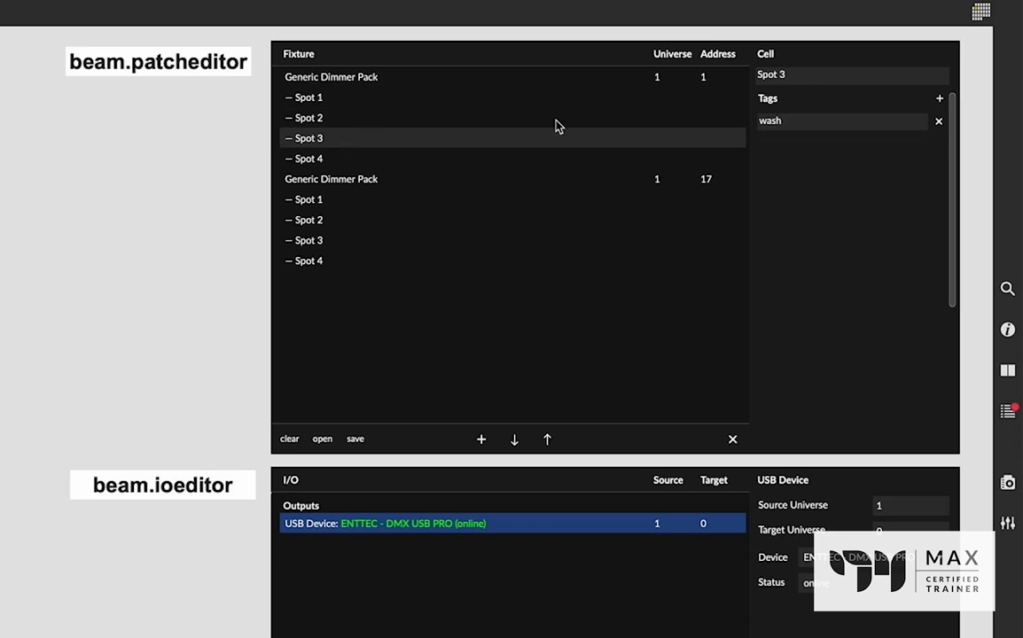
click(939, 99)
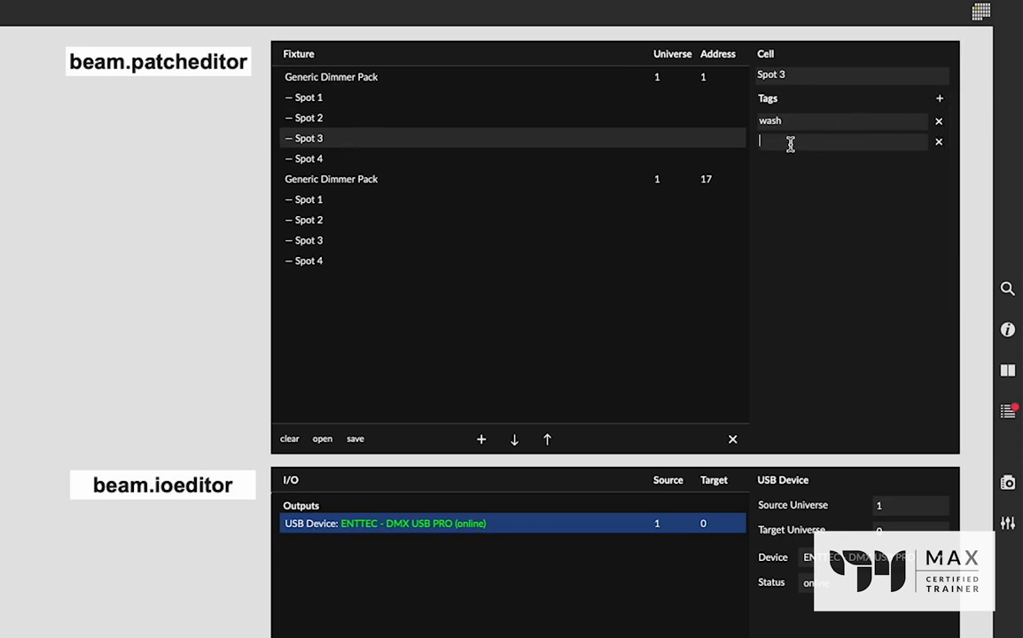
text(d)
click(354, 161)
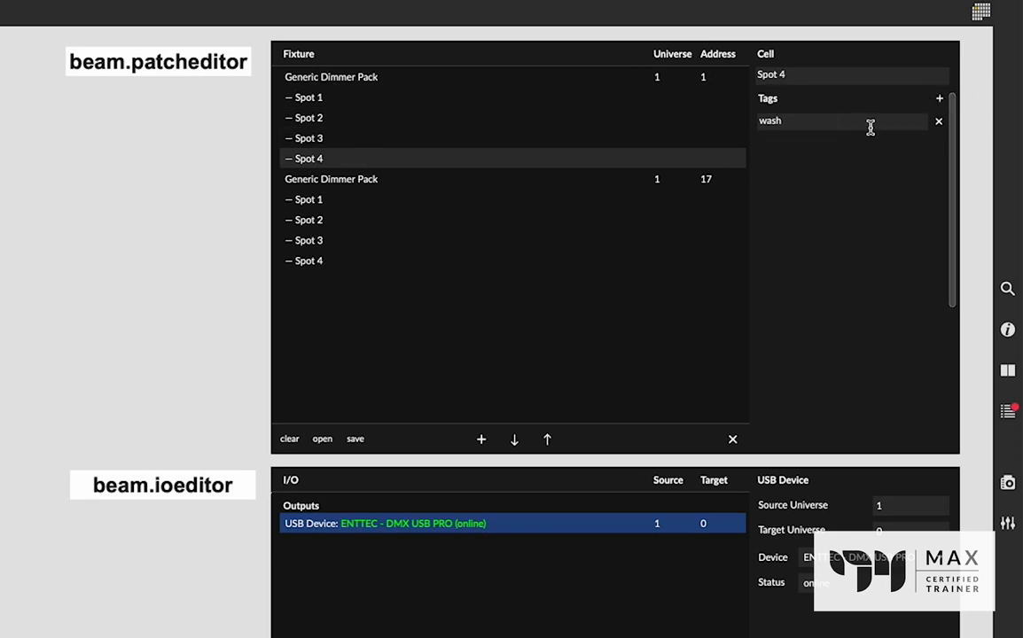
click(939, 99)
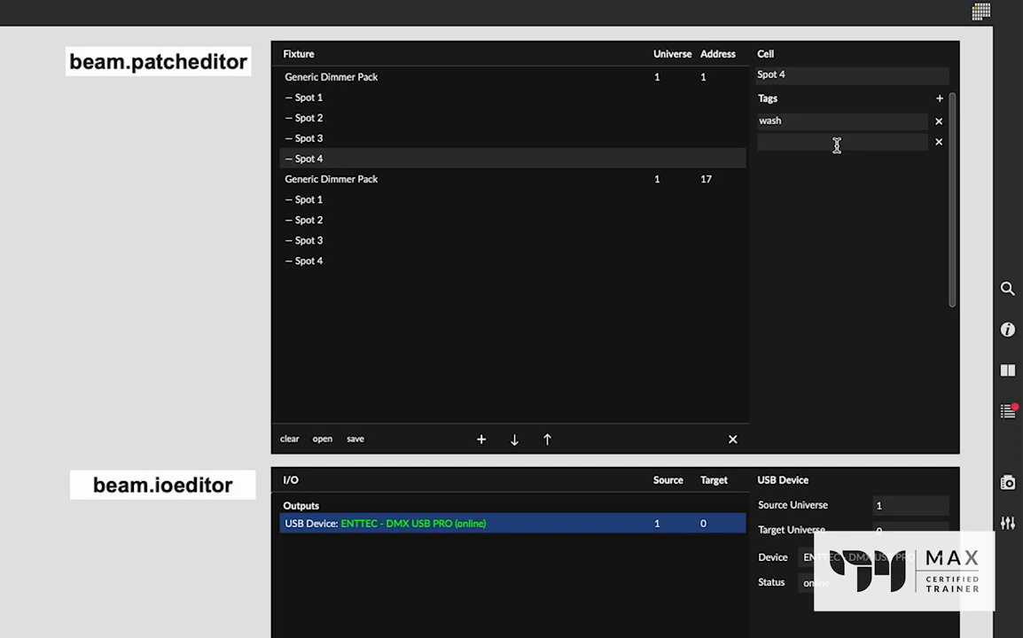
text(b)
In the second dimmer pack, add the tag "int" to Spot 1 and "r" to Spot 2
click(367, 181)
click(353, 202)
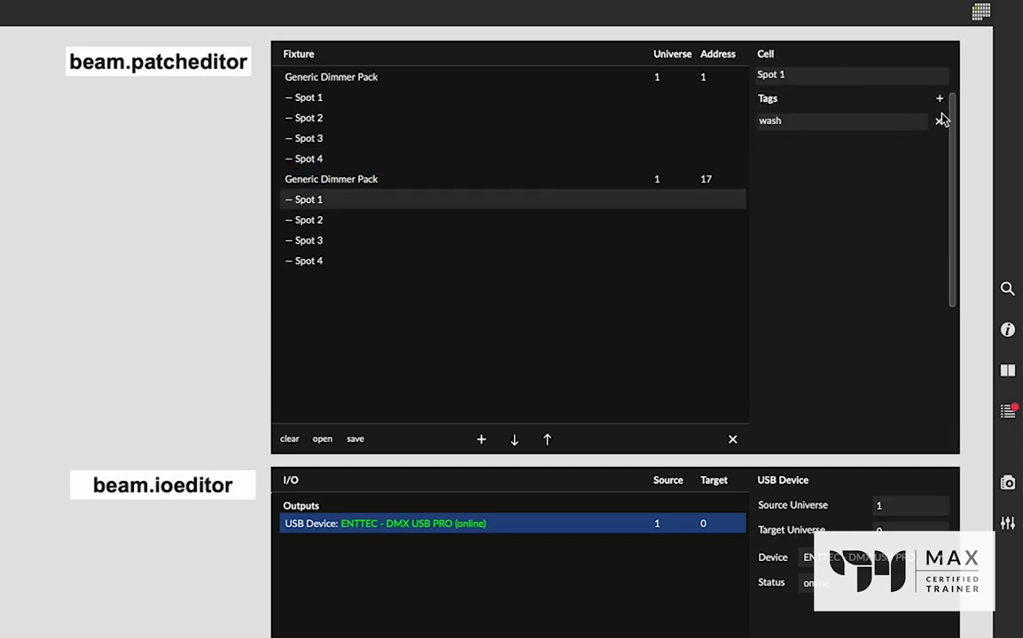
click(940, 100)
click(829, 140)
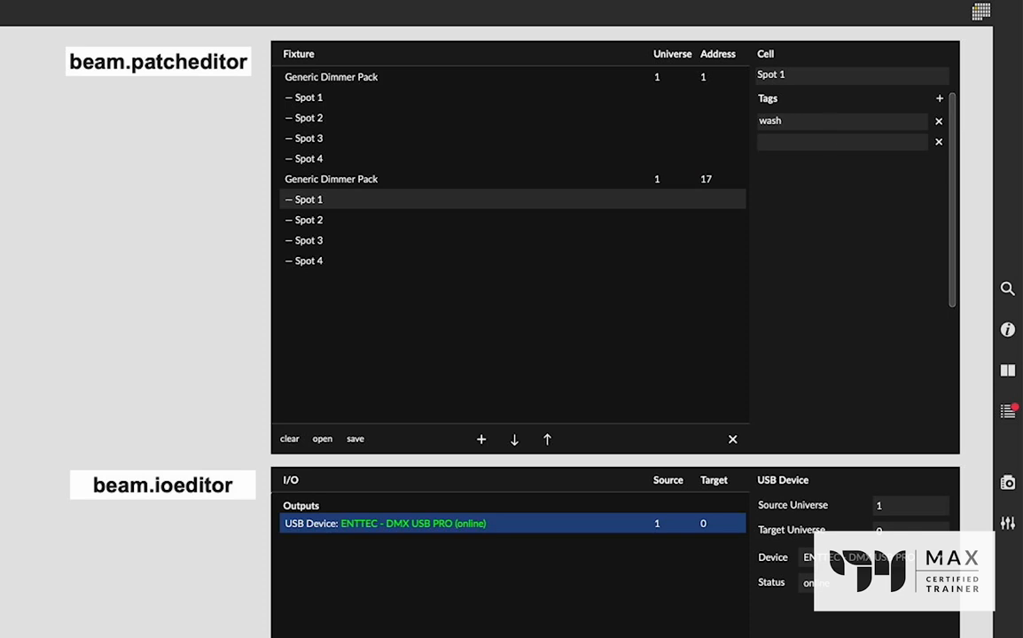
text(int)
click(356, 221)
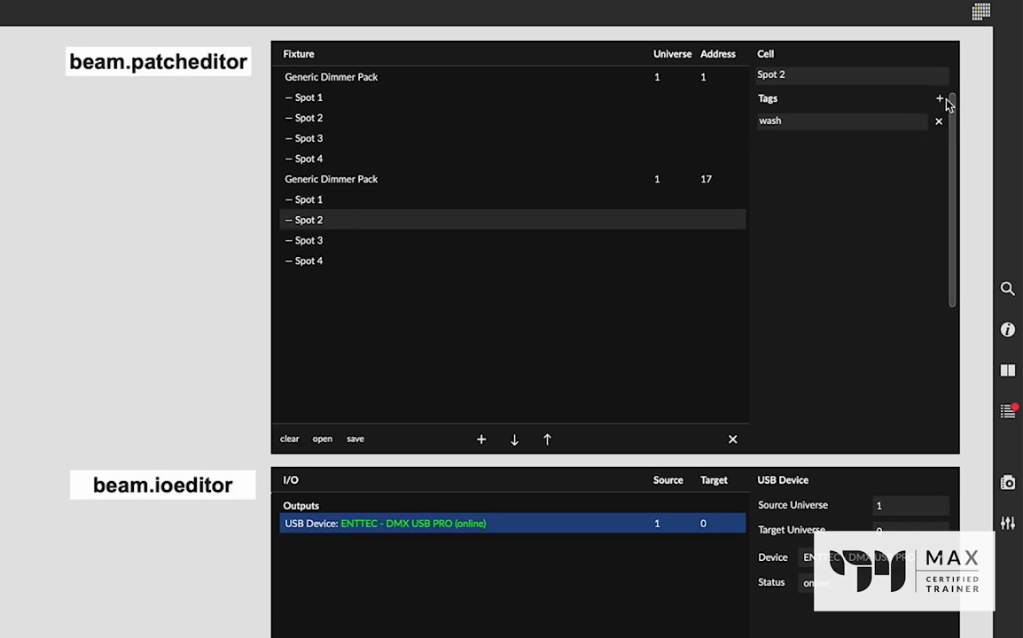
click(940, 98)
click(861, 141)
text(r)
In the second dimmer pack, add the tag "g" to Spot 3 and "b" to Spot 4
click(312, 238)
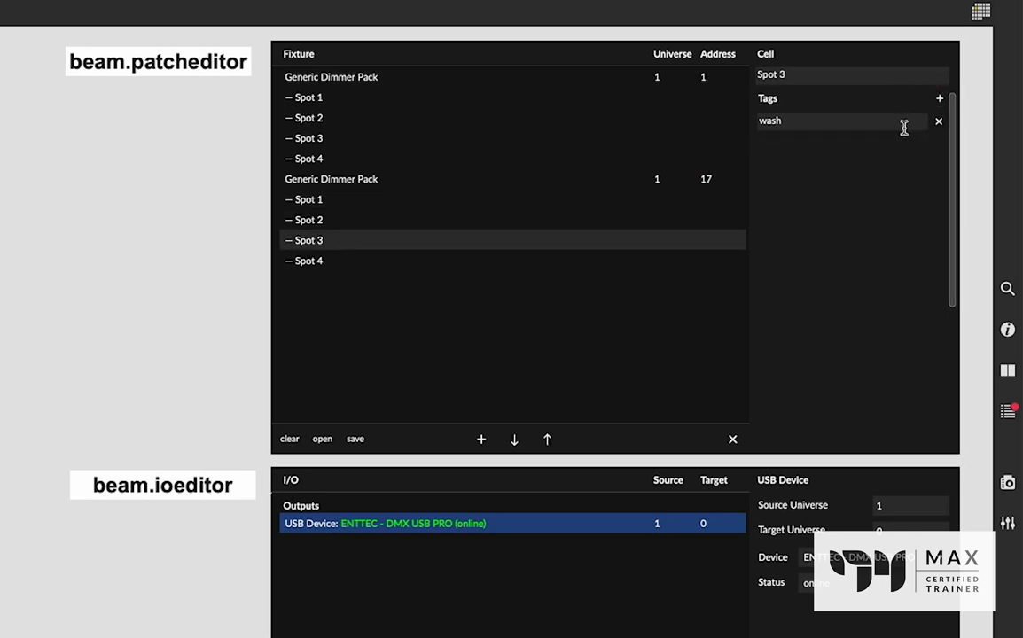
click(940, 99)
click(791, 142)
text(d)
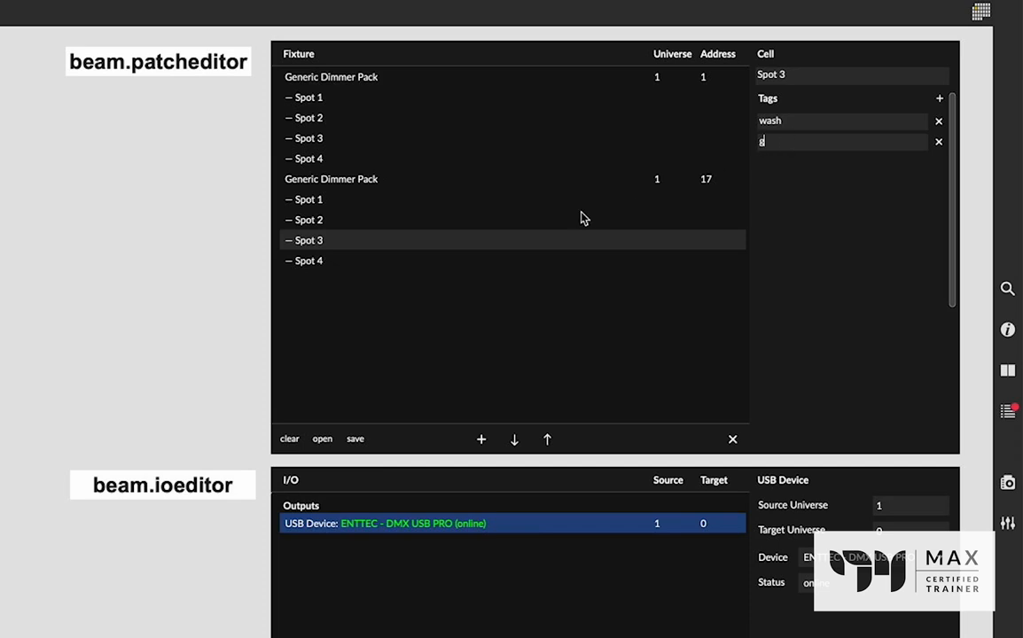
click(348, 261)
click(940, 99)
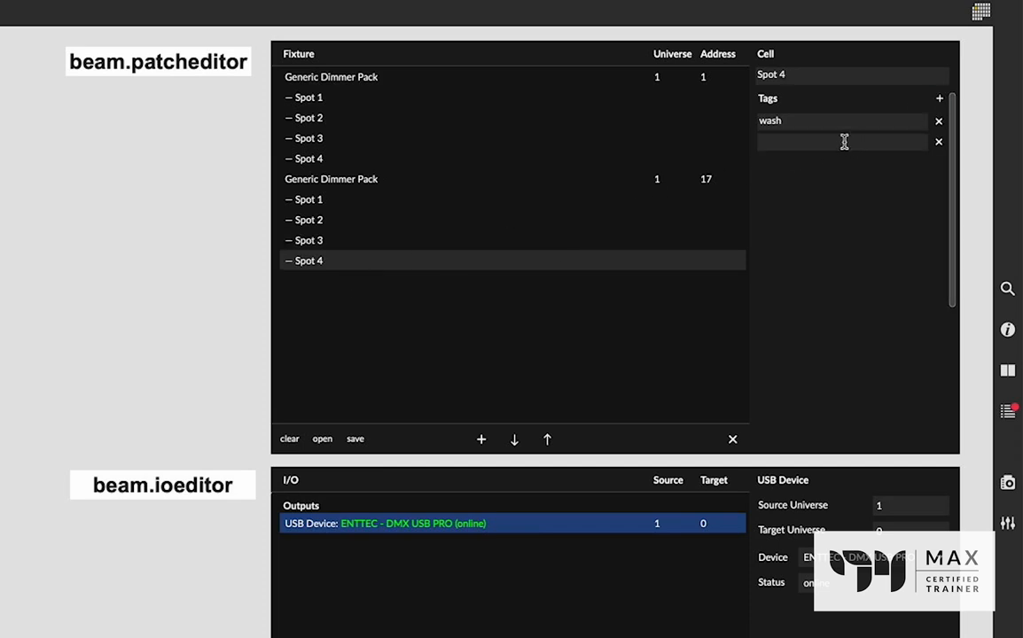
click(844, 141)
text(b)
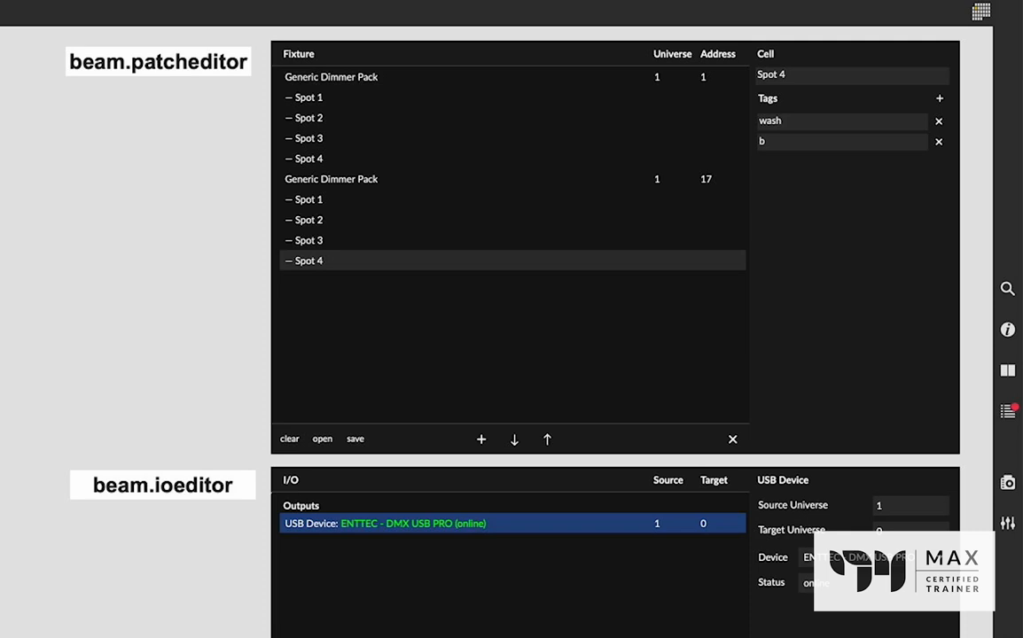
Unlock the patcher, create a beam.output object and move it lower in the empty patching area
key(ctrl+e)
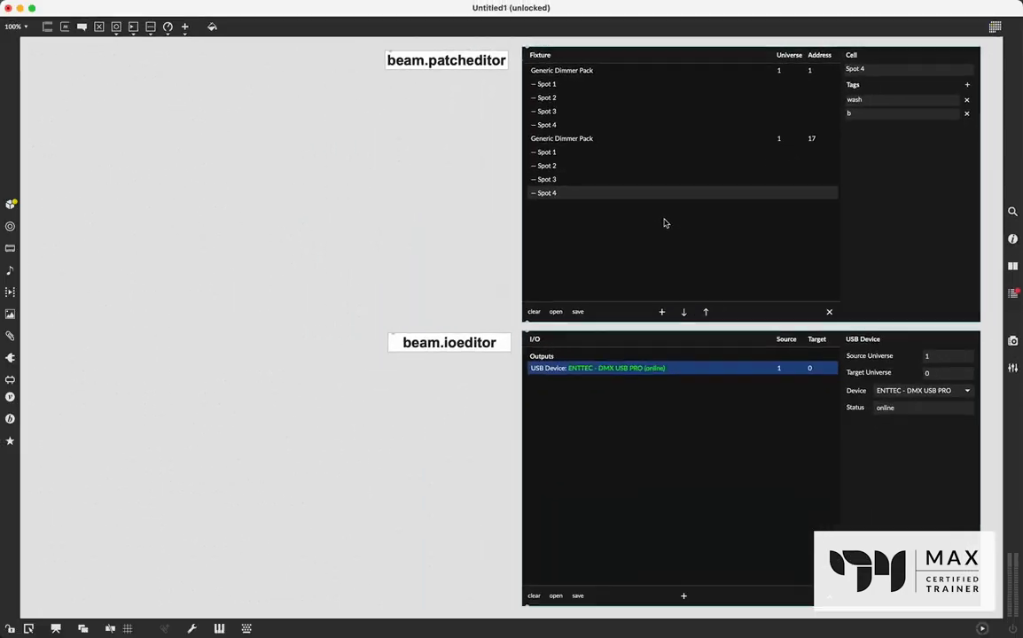
text(nbeam.)
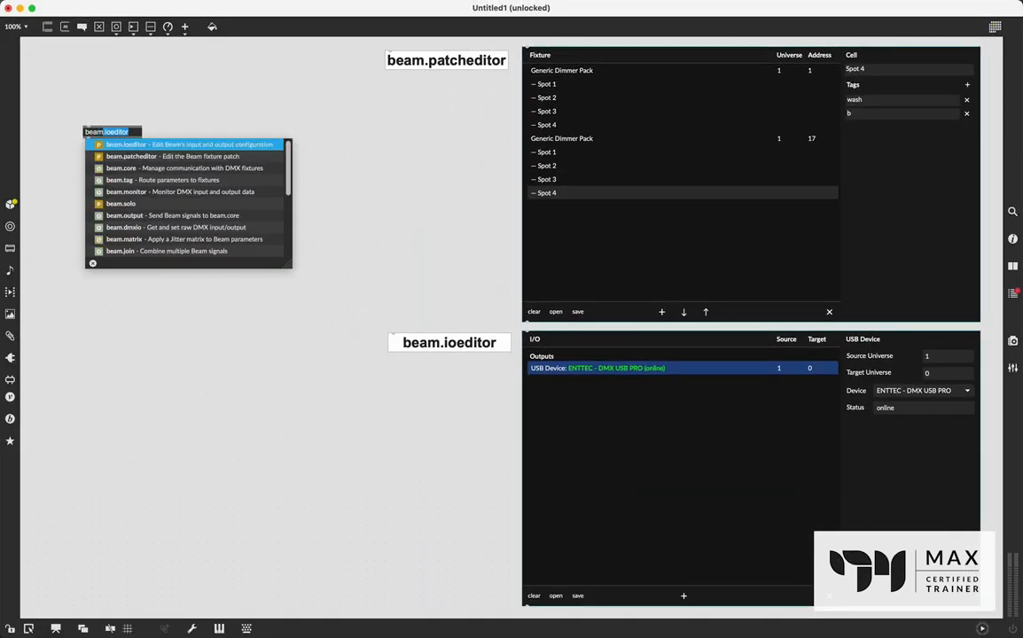
text(output)
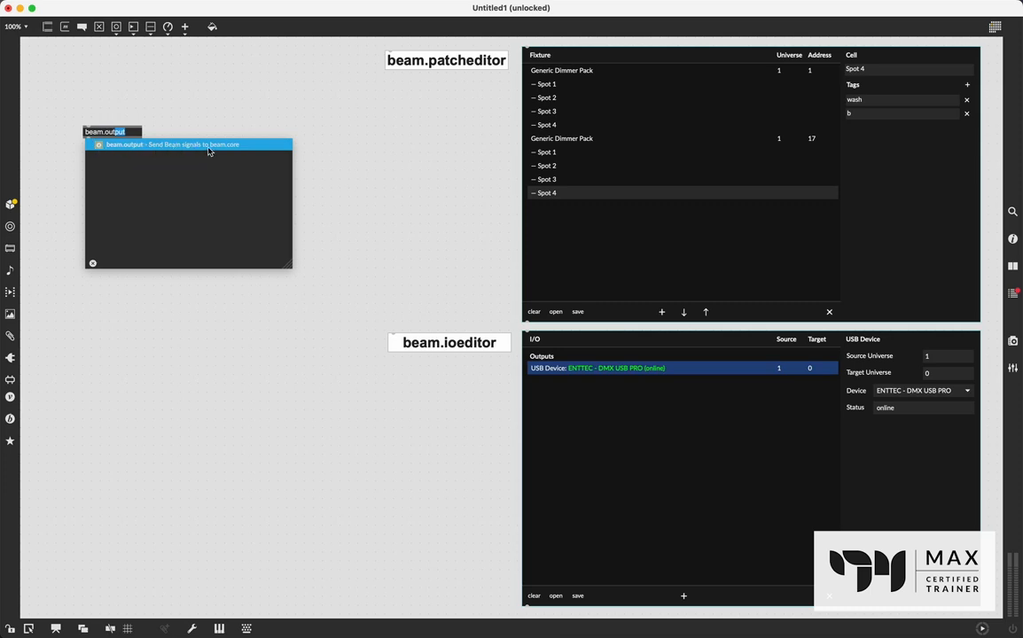
key(Return)
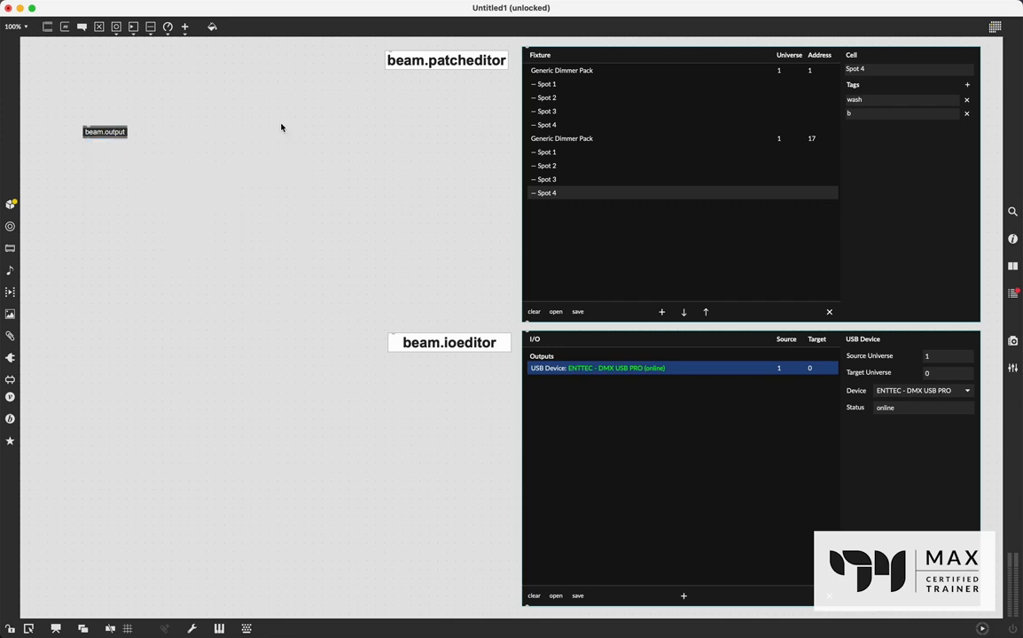
drag(103, 137, 104, 211)
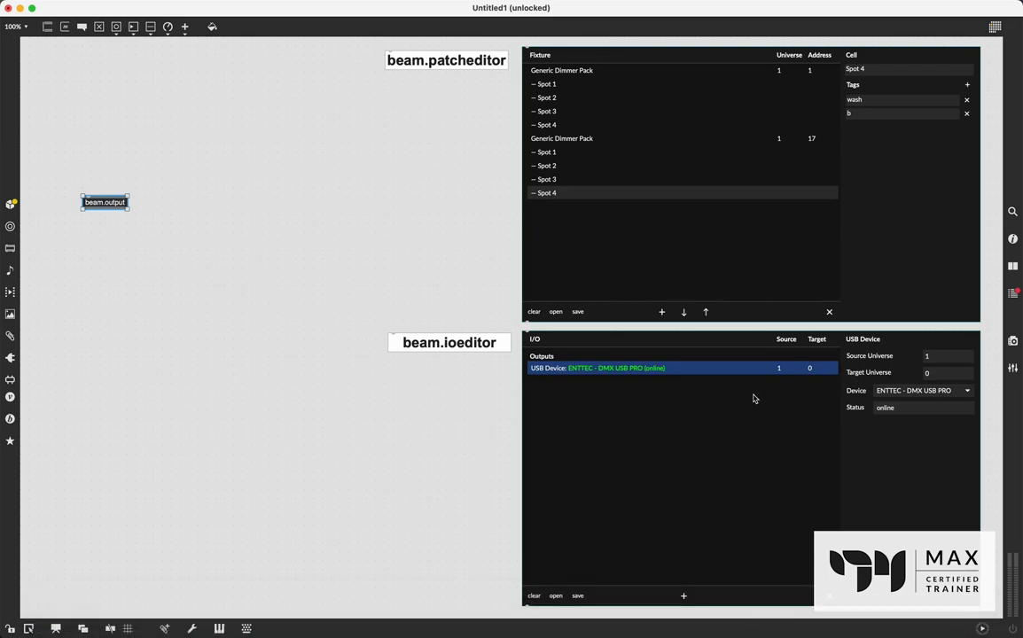
click(764, 433)
right_click(764, 434)
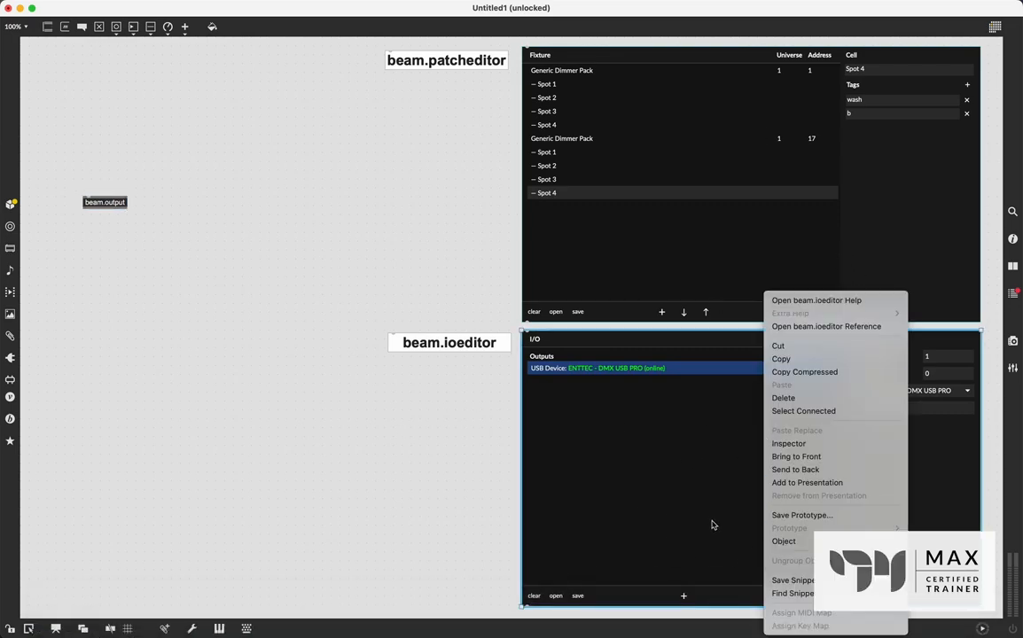
click(643, 473)
click(653, 137)
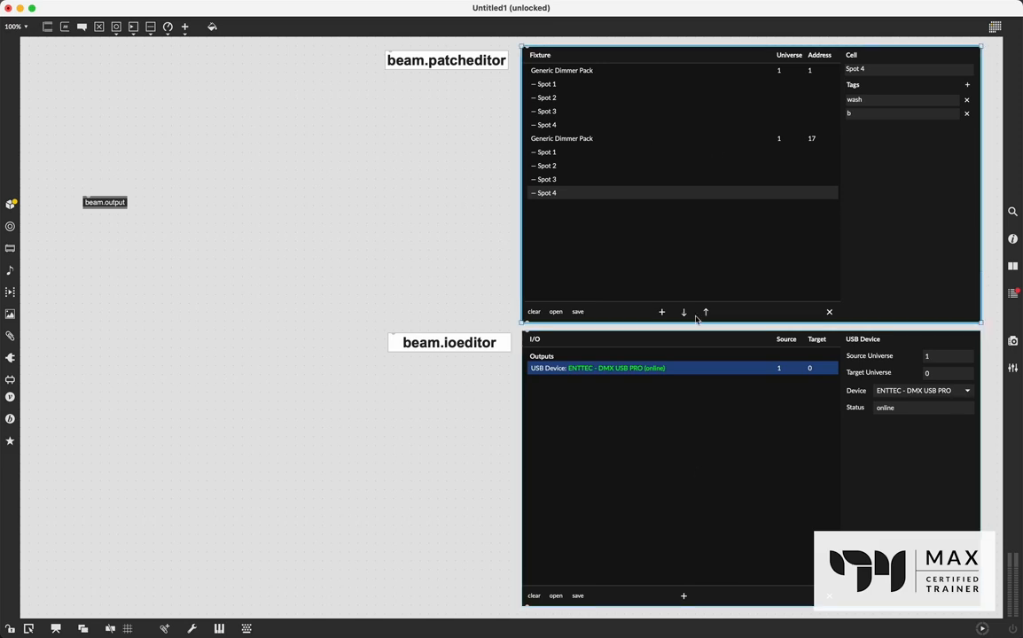
click(612, 505)
click(596, 176)
click(658, 522)
click(663, 210)
Create a beam.tag object with the argument int above beam.output, connect it to beam.output and align the two
drag(117, 209, 111, 196)
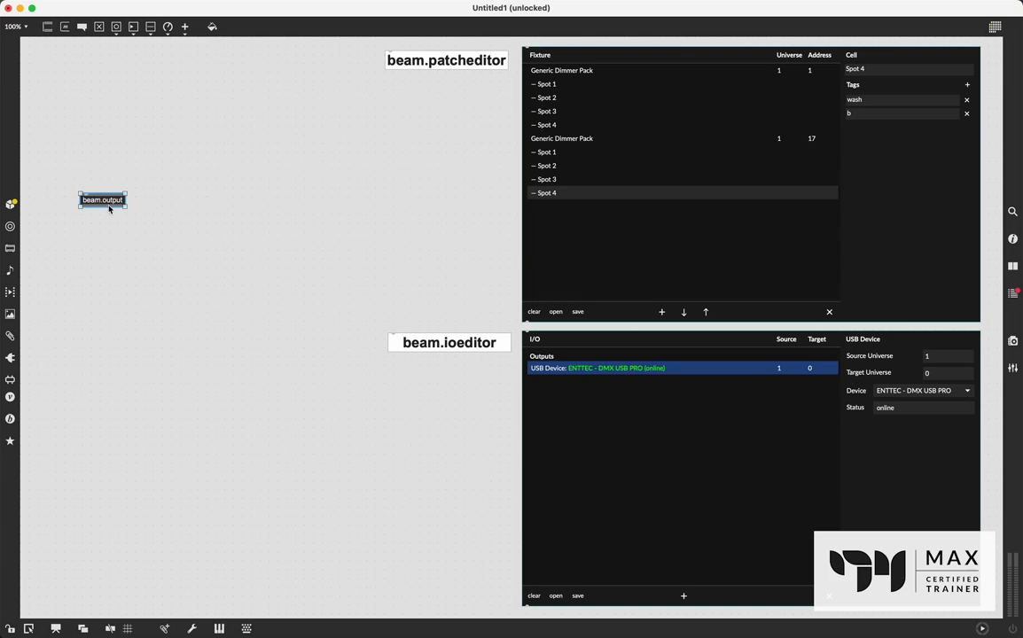
drag(109, 210, 109, 244)
text(nbeam.)
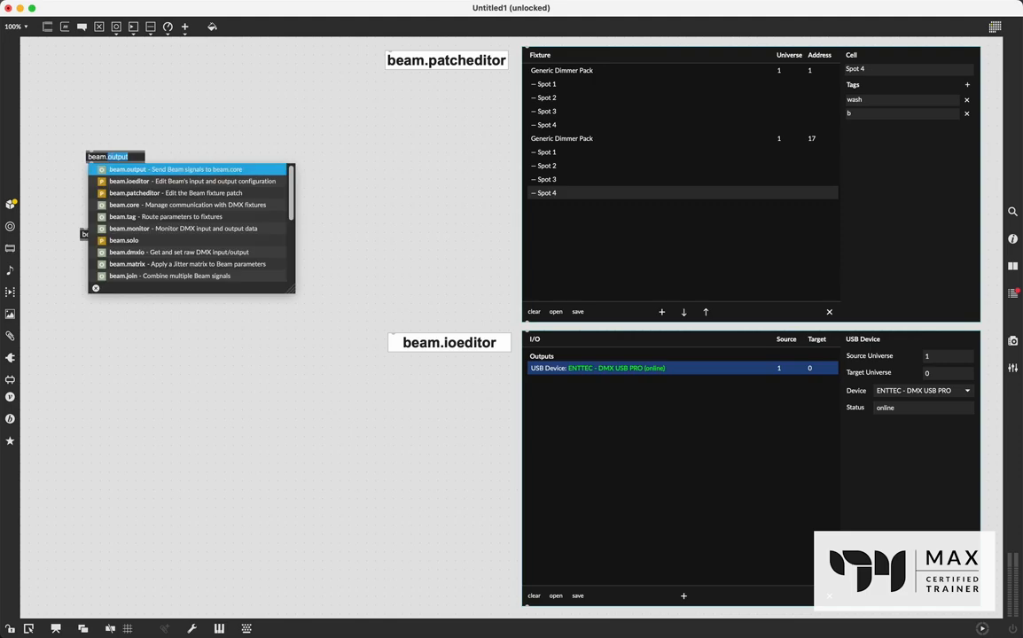
text(tag int)
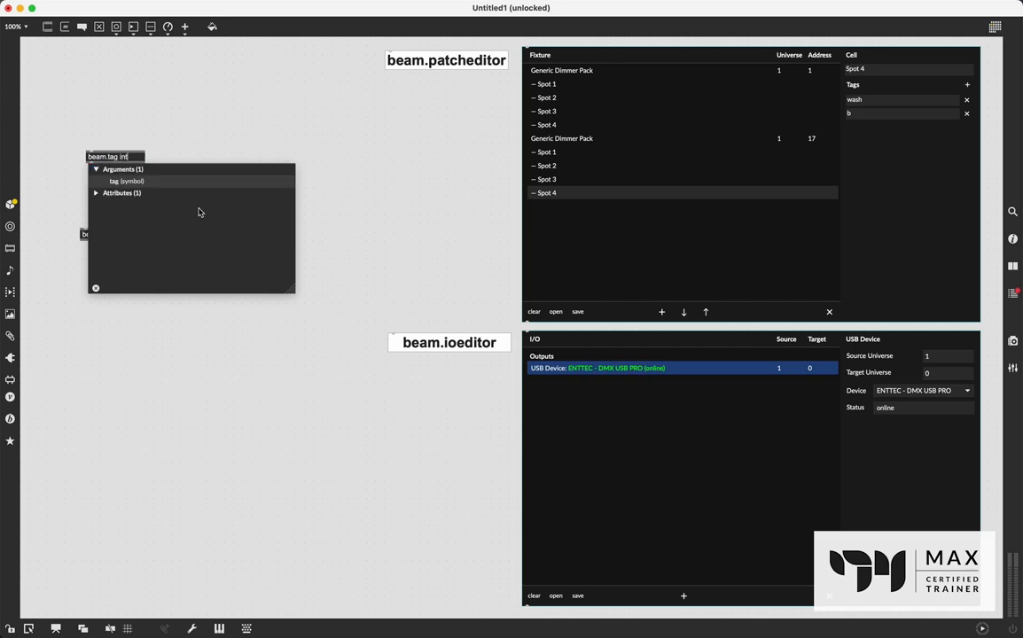
click(563, 83)
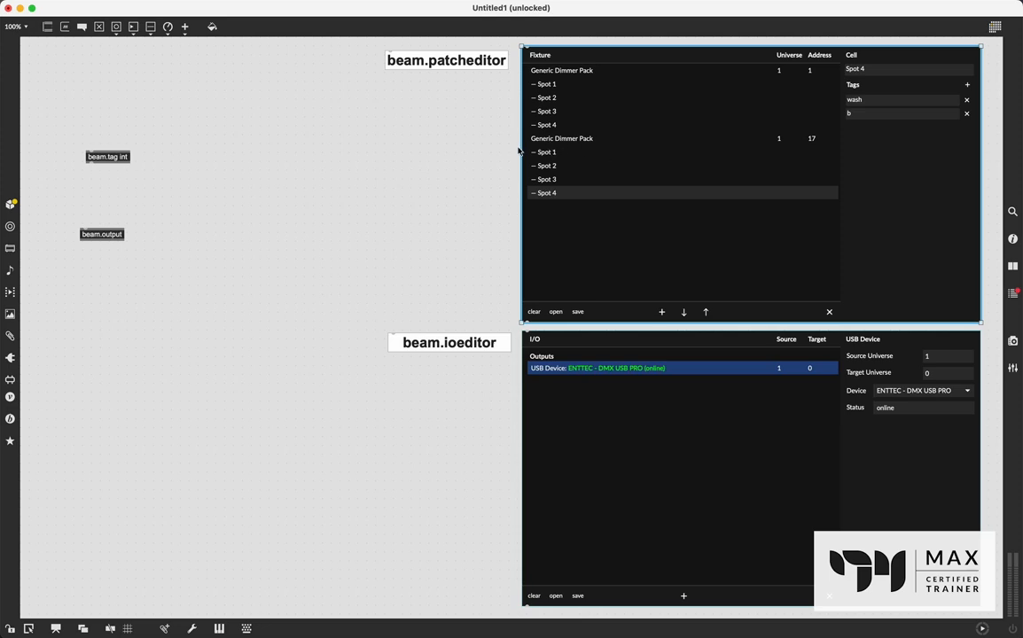
drag(88, 161, 104, 191)
click(98, 234)
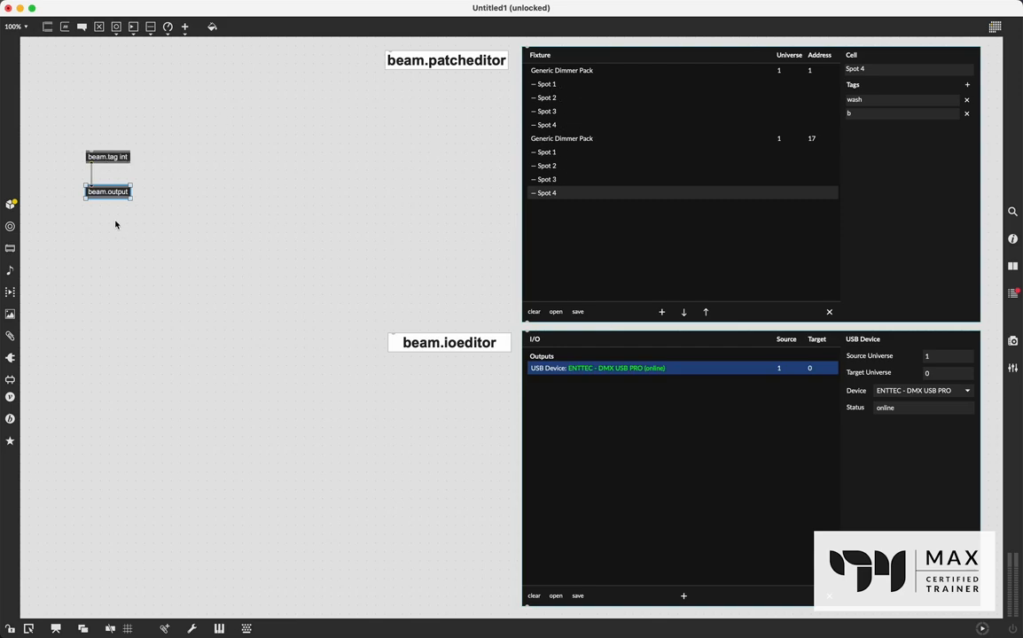
Create a beam.monitor object, shorten it to show channels 1 to 112 and place it beneath the beam.output chain
double_click(147, 391)
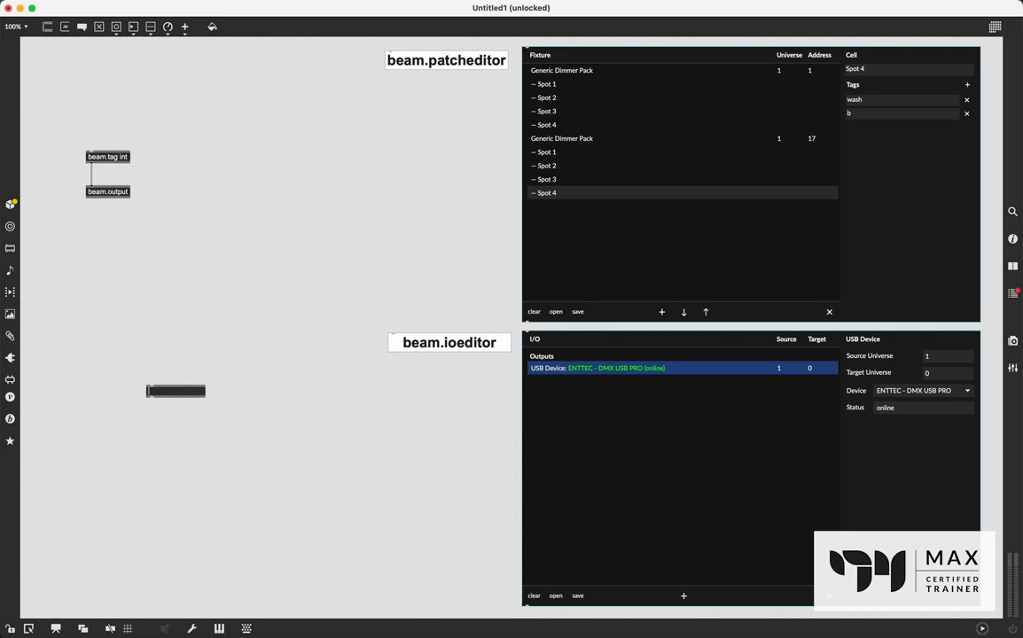
text(bea)
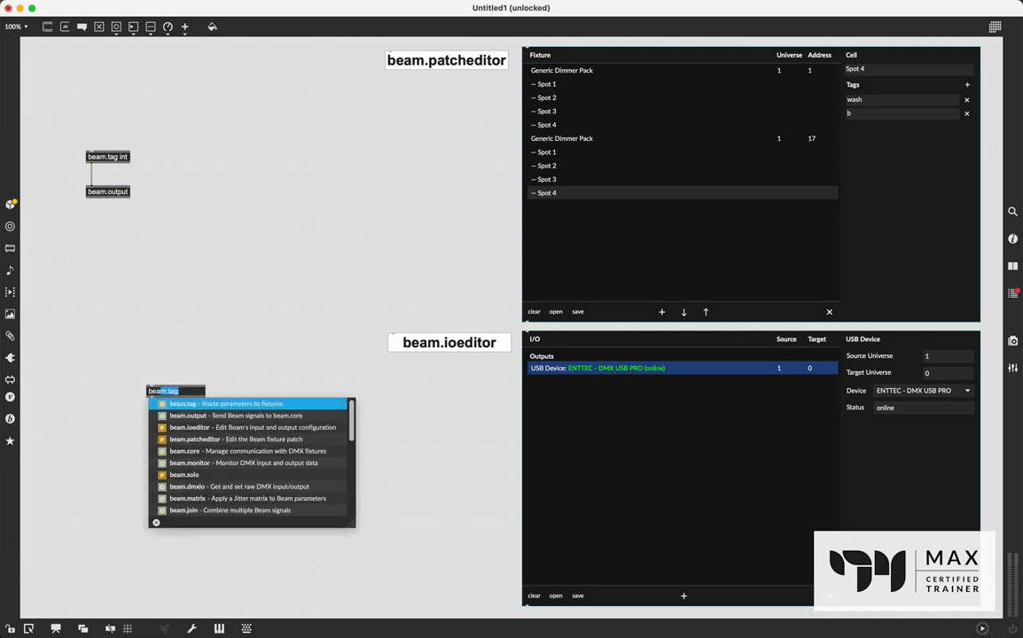
text(m.mon)
key(Return)
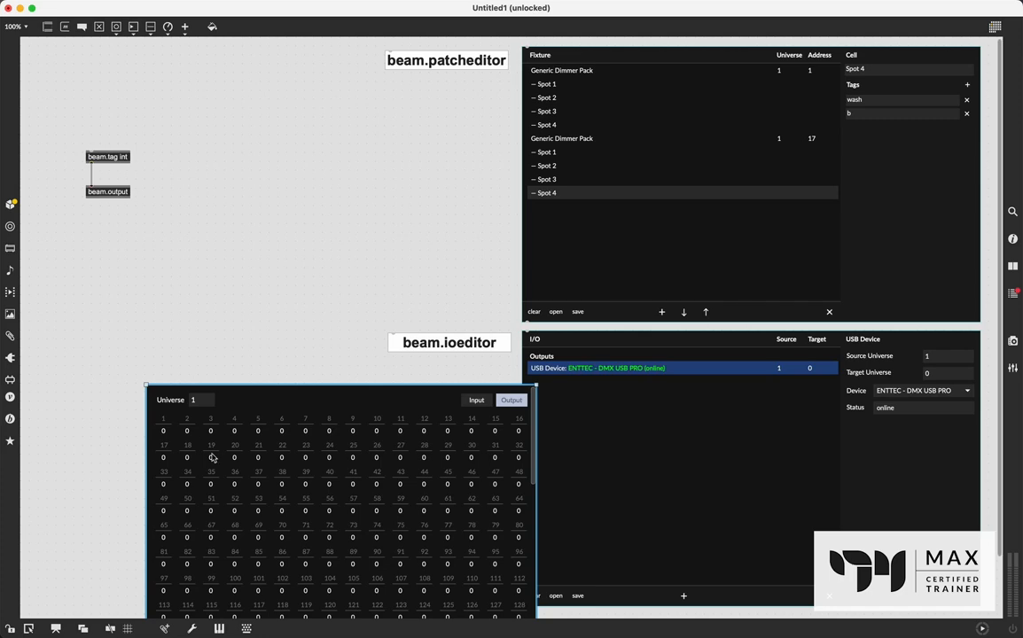
drag(209, 457, 128, 360)
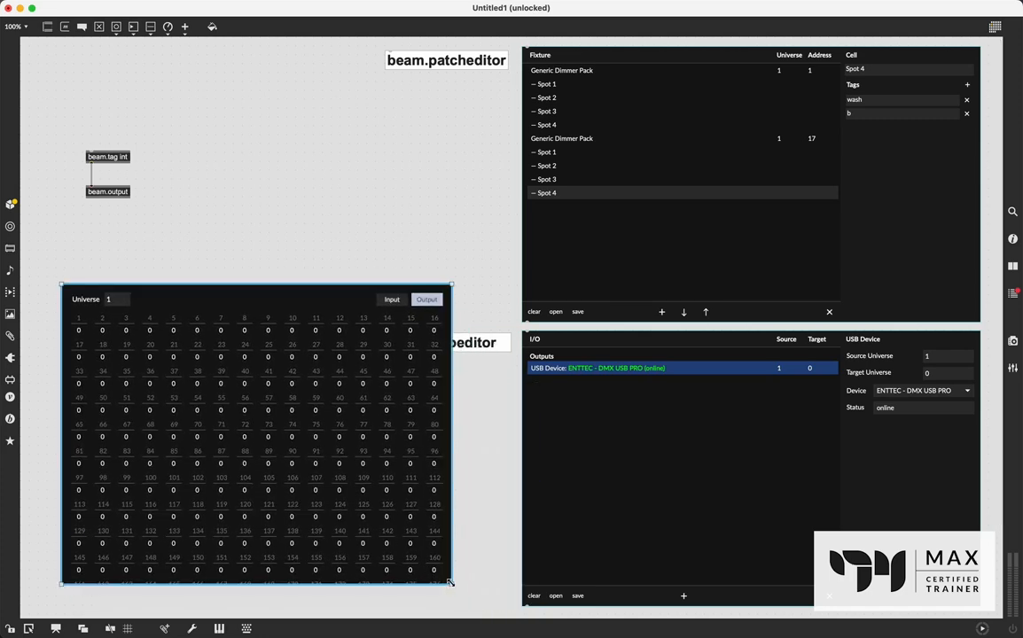
drag(449, 586, 450, 498)
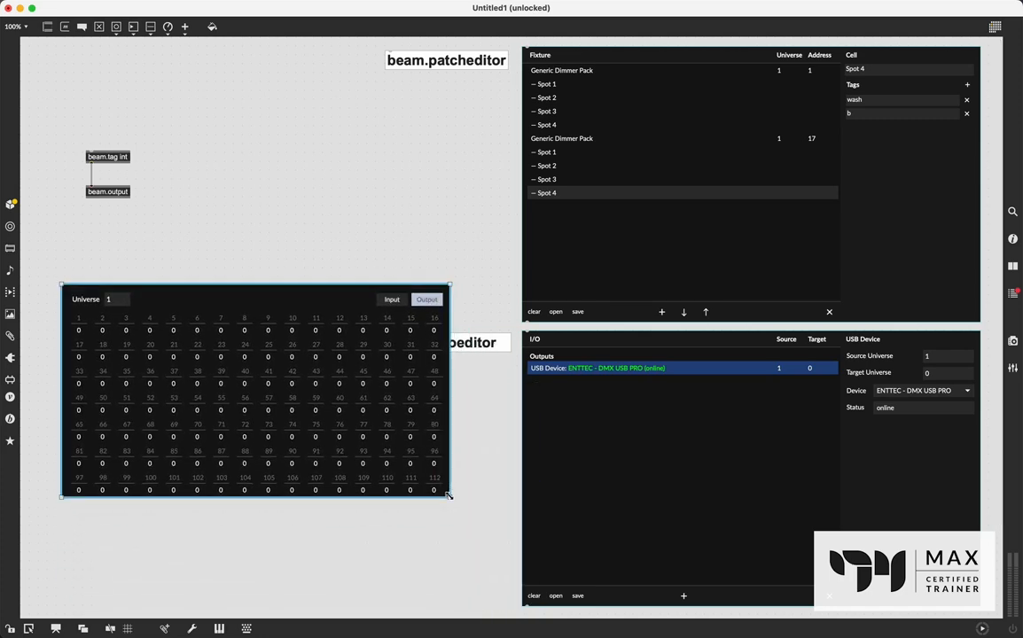
drag(428, 446, 479, 530)
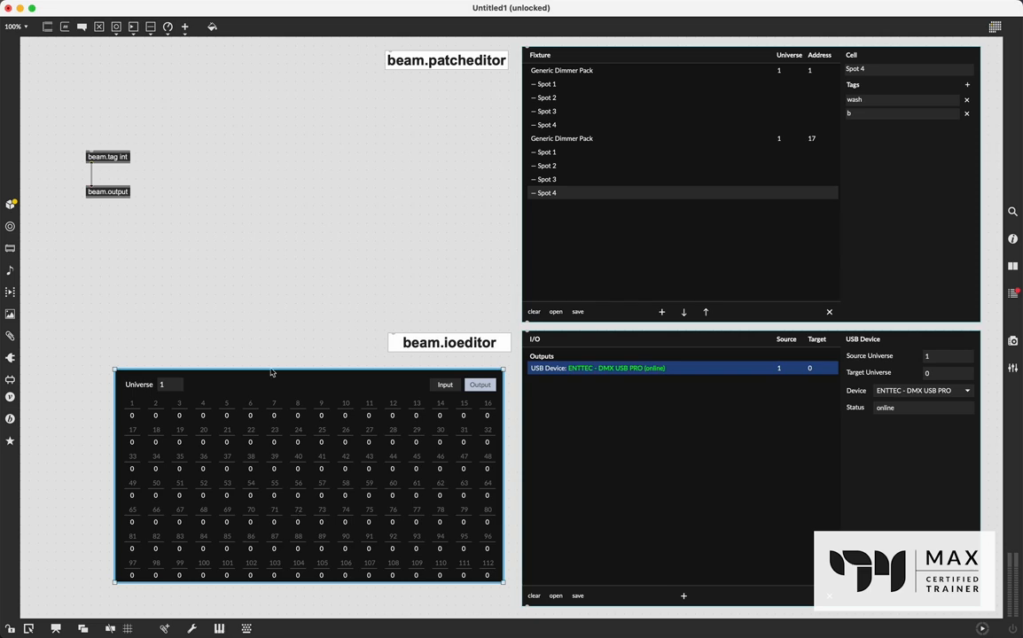
Check the tags of Spot 1 in the first dimmer pack and change the beam.tag argument to INT to match
key(super+e)
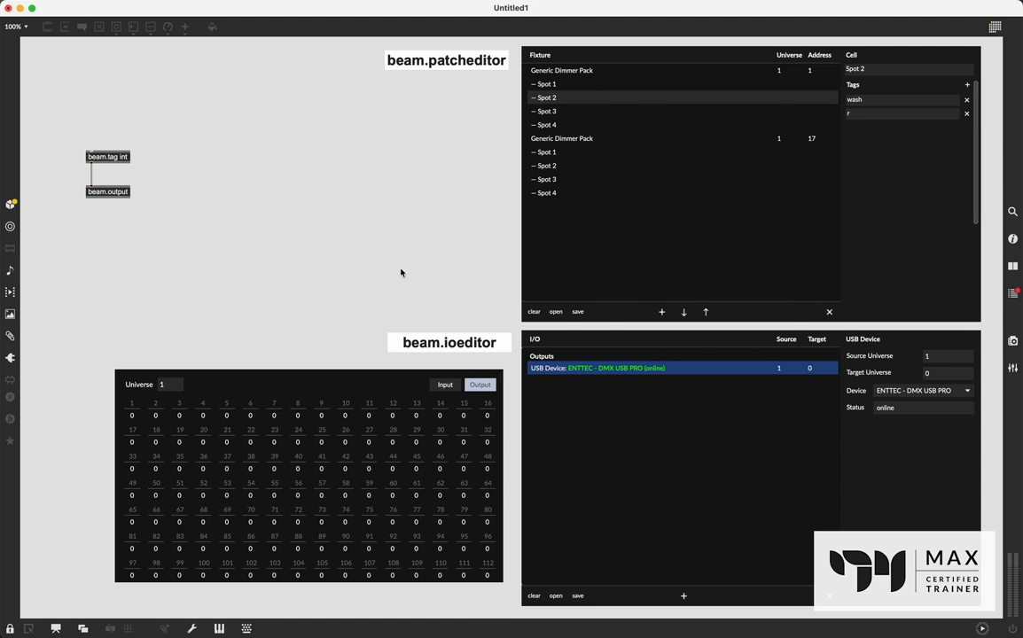
click(553, 88)
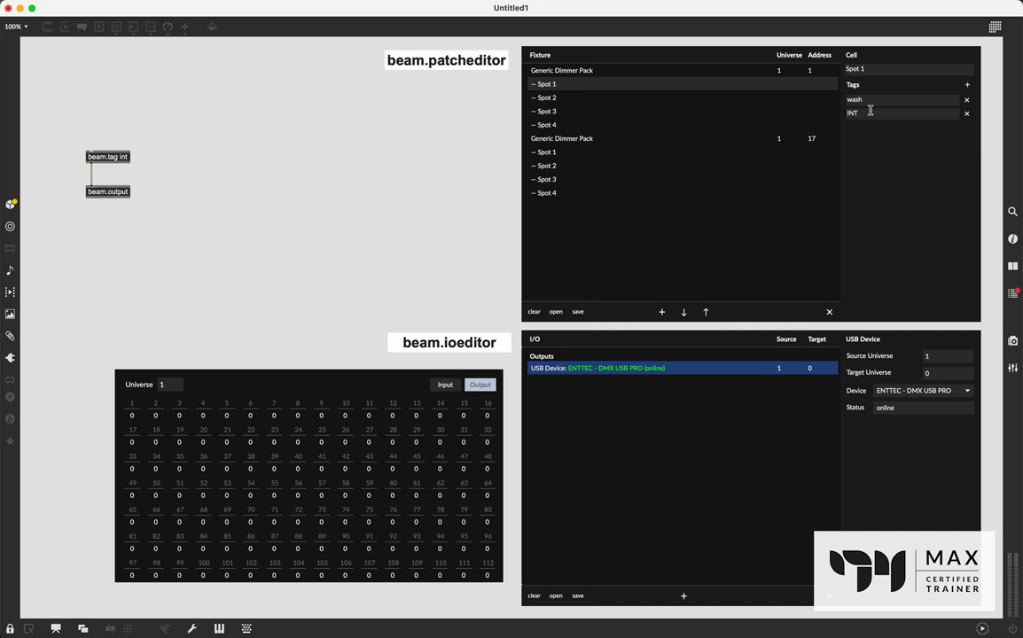
key(super+e)
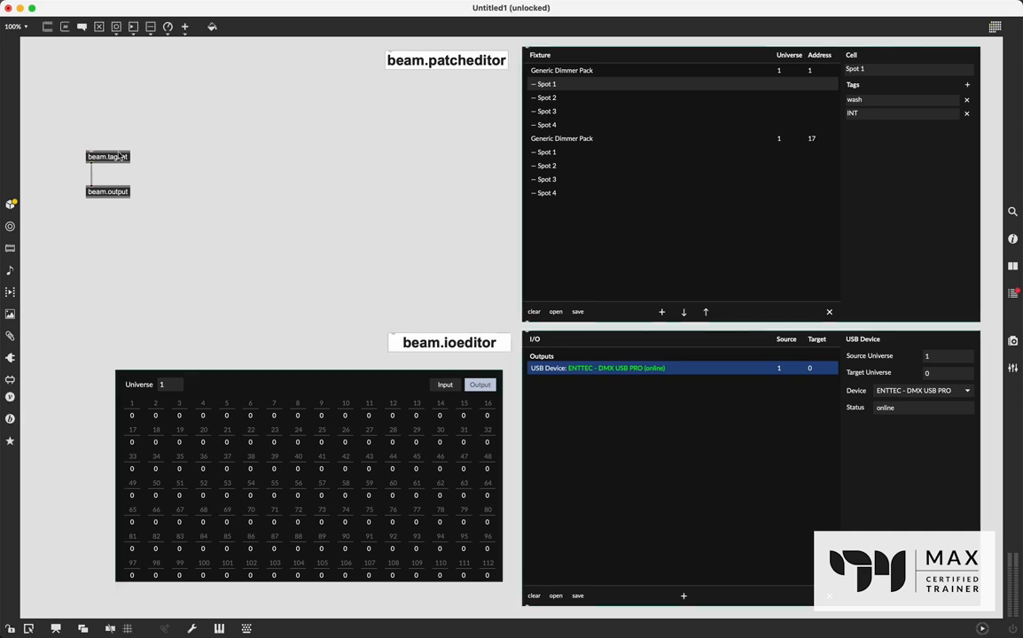
double_click(118, 155)
key(BackSpace)
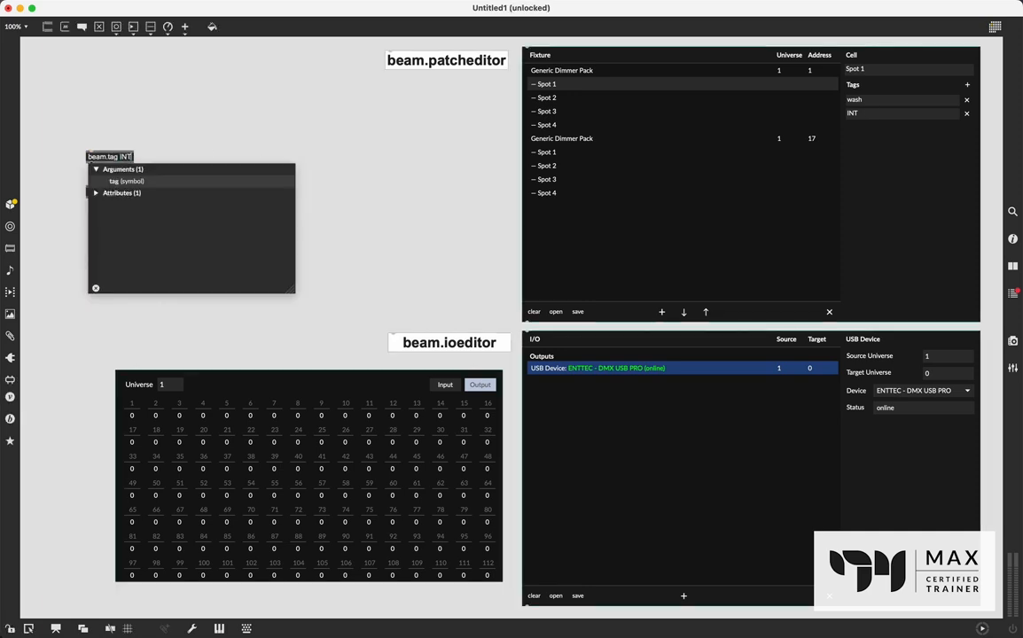
click(238, 66)
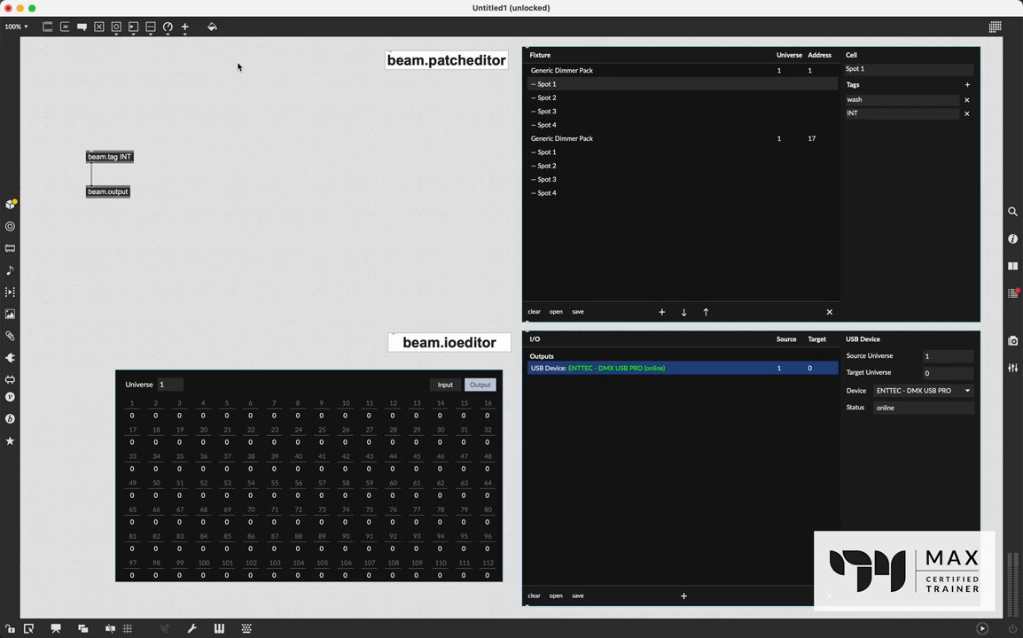
Create a prepend dim object, connect it to beam.tag INT and position it just above that object
text(n)
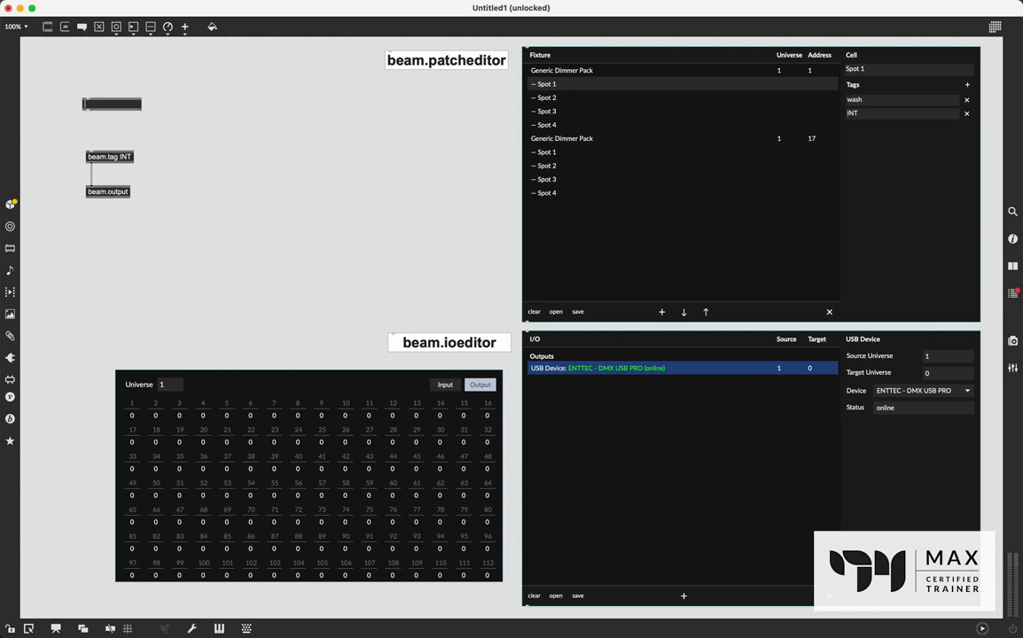
text(prepend)
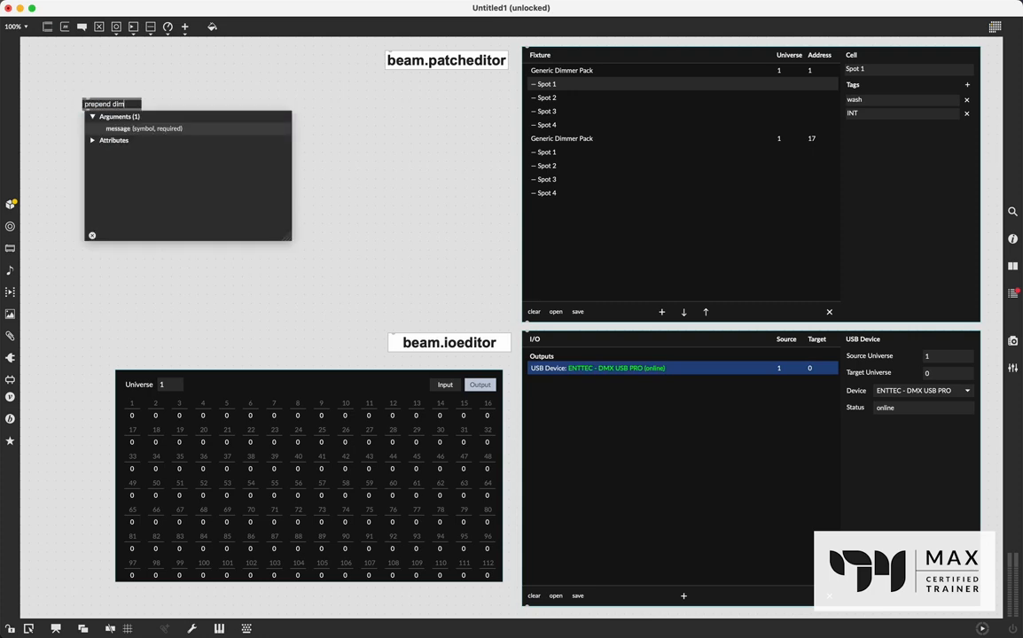
text( dim)
click(94, 72)
drag(112, 103, 90, 153)
drag(105, 105, 112, 132)
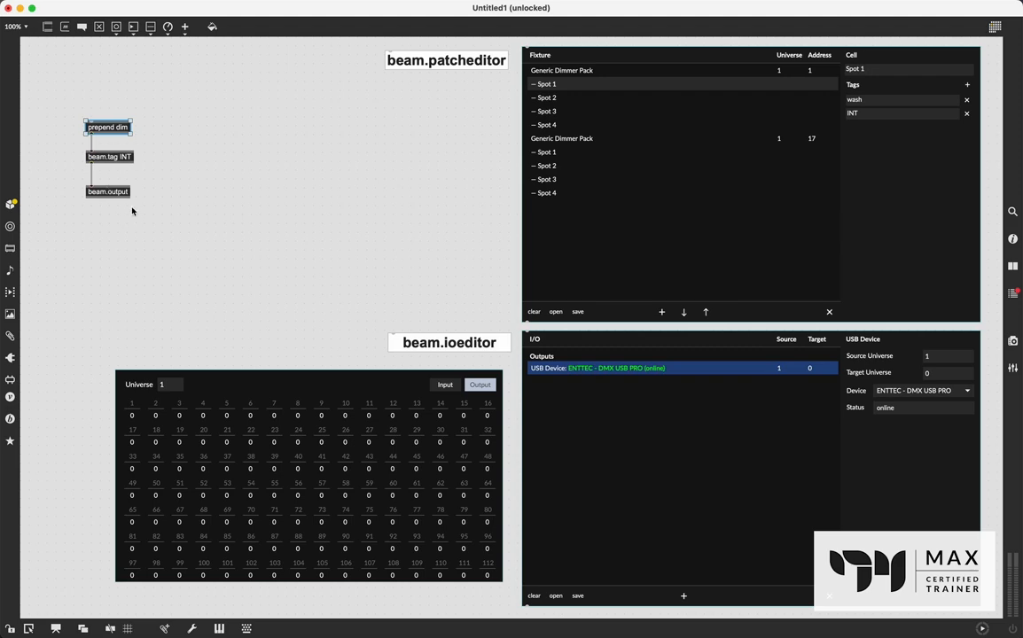
Add a floating-point number box above prepend dim and connect it to prepend dim
click(92, 87)
key(i)
click(80, 88)
drag(91, 98, 90, 125)
Lock the patcher and raise the intensity number box to 0.79
key(super+e)
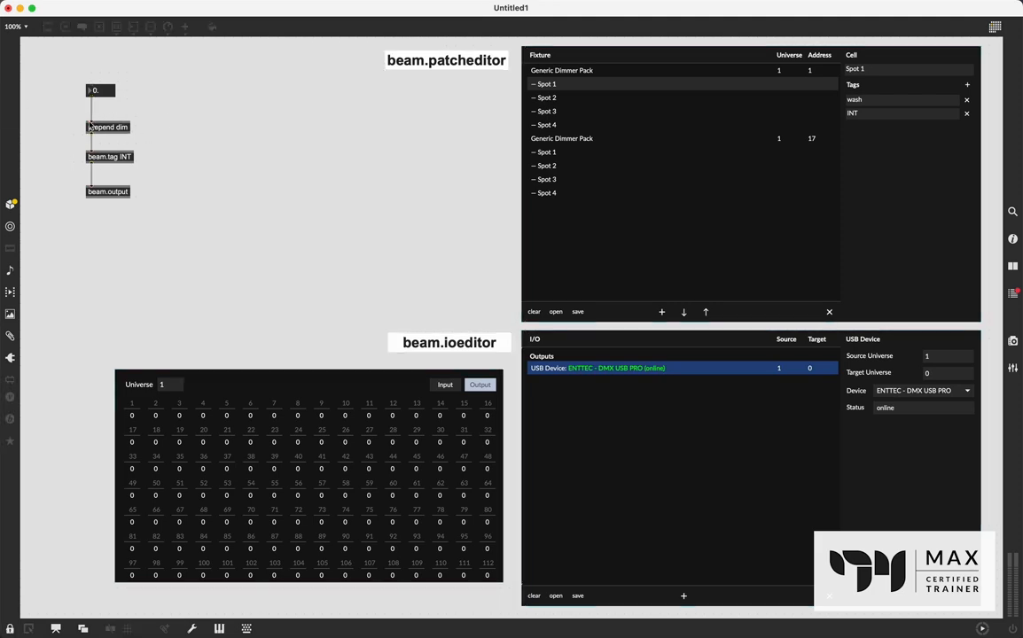
drag(109, 98, 109, 55)
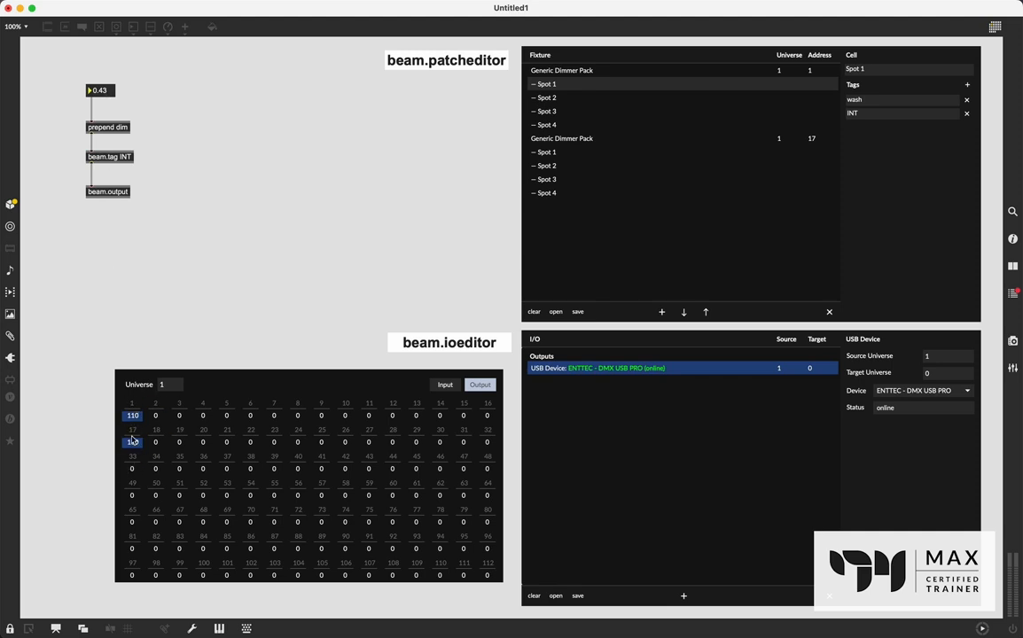
drag(94, 89, 94, 71)
Compare the tags of Spot 1 in both dimmer packs and raise the intensity number box to 1
click(539, 153)
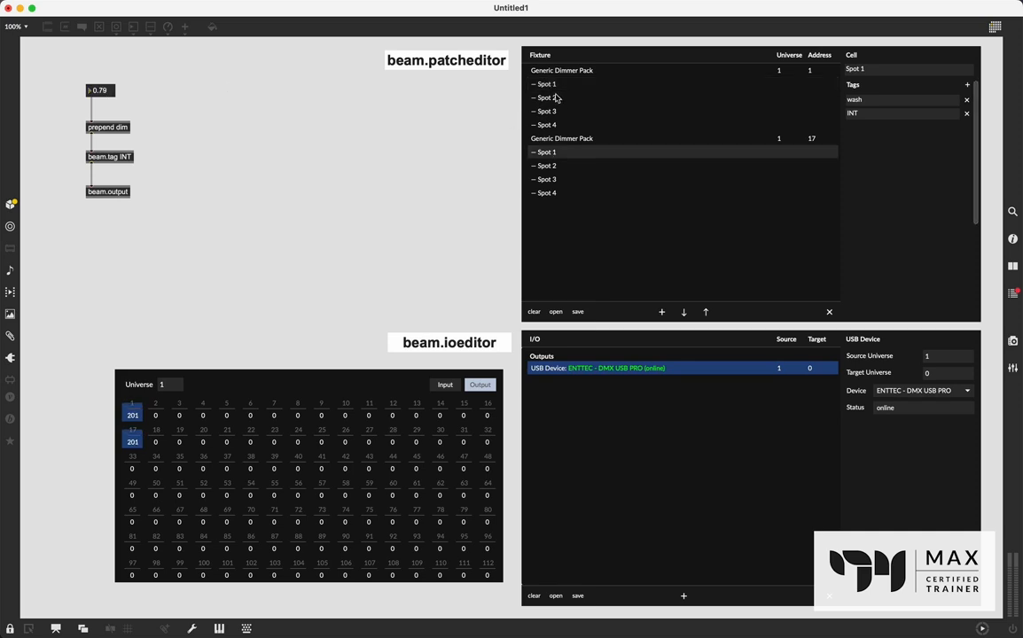
click(555, 84)
click(541, 156)
click(547, 86)
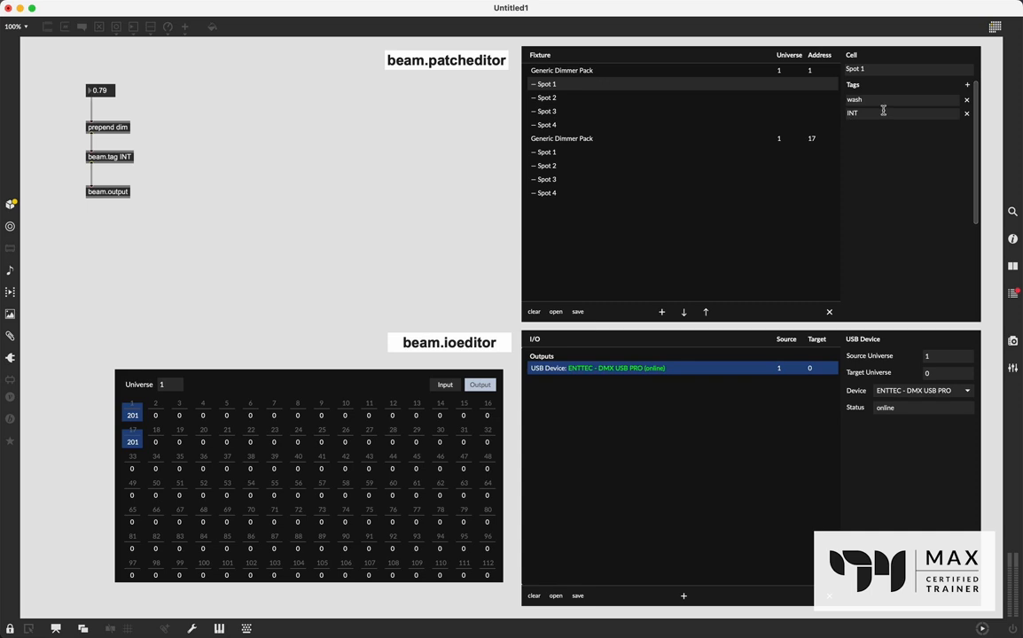
click(559, 157)
click(554, 84)
drag(100, 96, 100, 71)
Unlock the patcher, duplicate the number box, prepend dim and beam.tag chain three times, and set the copies' tags to r, g and b
key(super+e)
drag(58, 46, 313, 159)
double_click(188, 157)
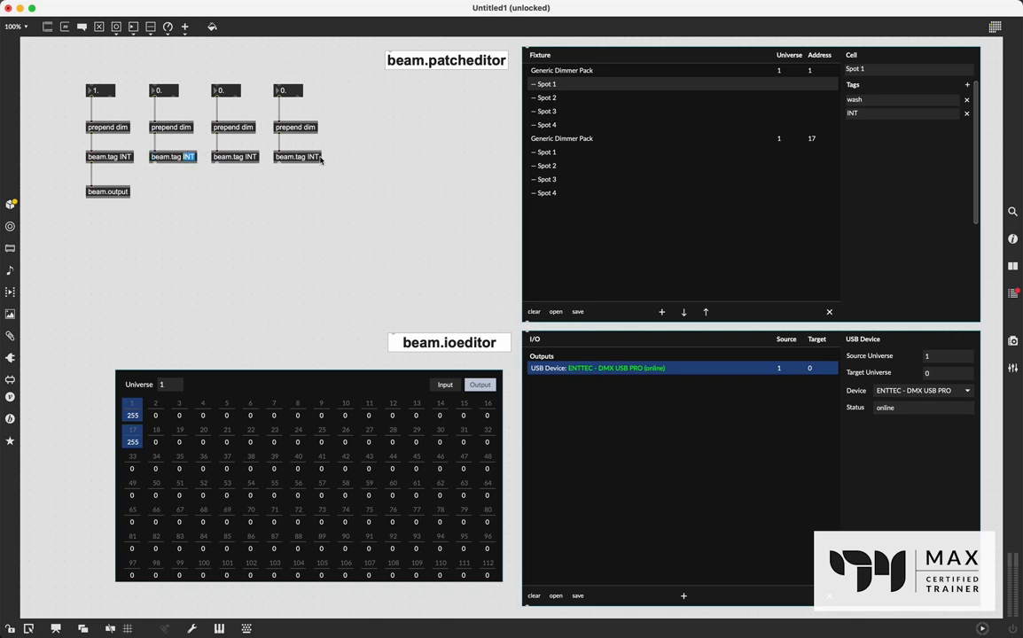
text(i)
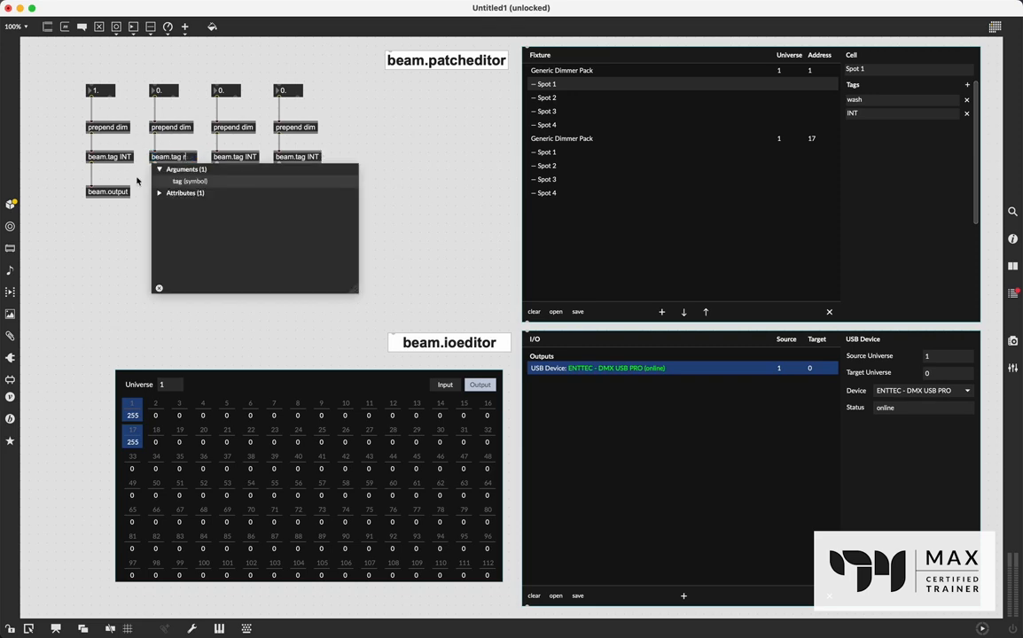
double_click(234, 158)
text(g)
click(330, 148)
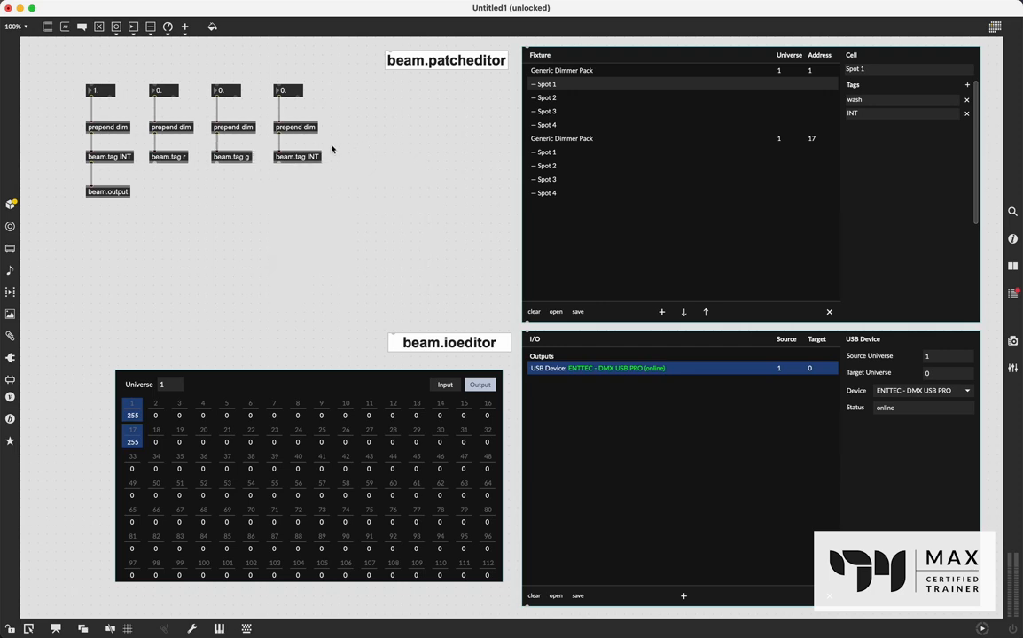
double_click(310, 157)
text(b)
click(342, 142)
Connect the beam.tag r, beam.tag g and beam.tag b objects to beam.output
drag(153, 165, 108, 189)
drag(215, 163, 92, 187)
drag(277, 162, 96, 185)
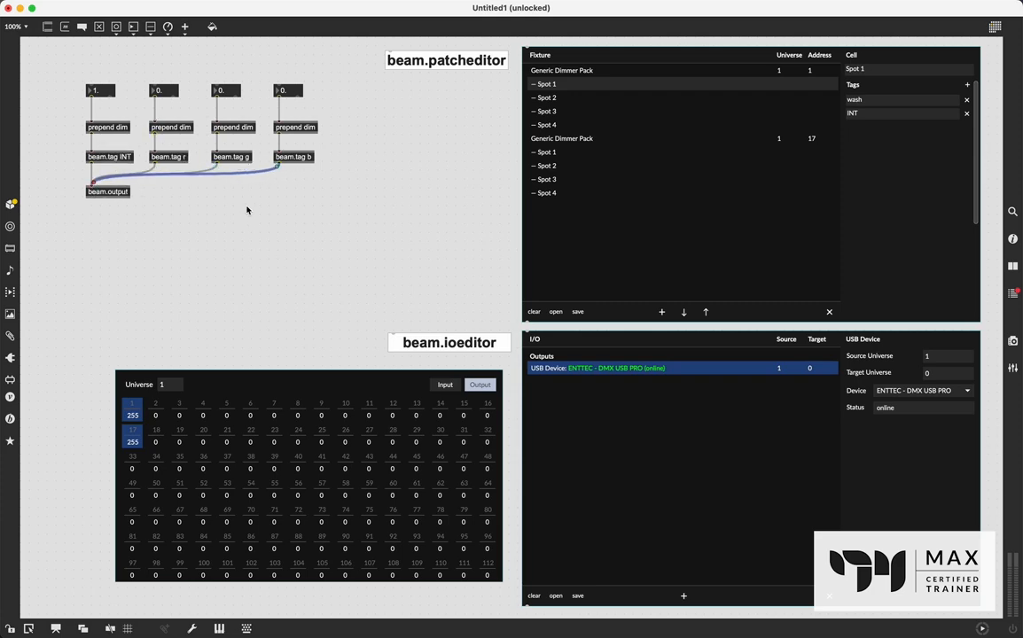
Lock the patcher, raise the red number box to 1.2 and check the spot tags in the second dimmer pack
key(super+e)
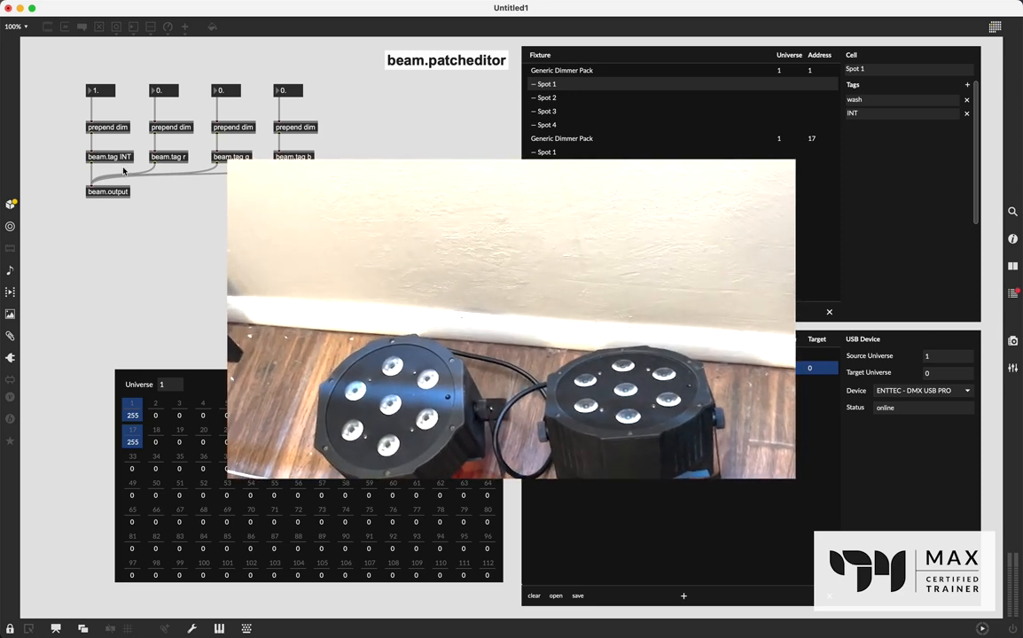
drag(162, 89, 162, 24)
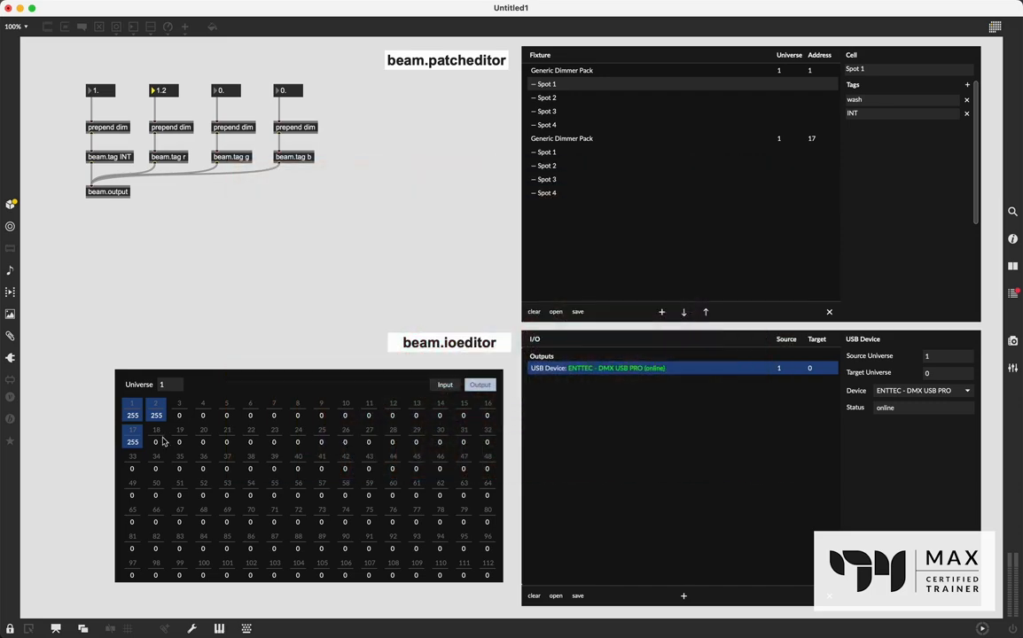
click(583, 158)
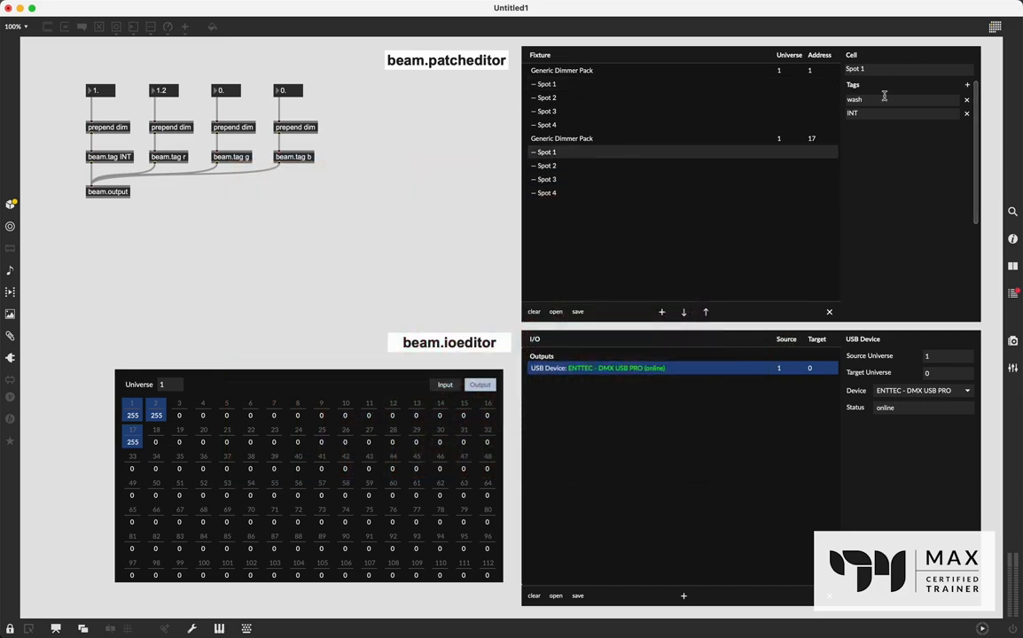
key(Down)
key(Down)
Test mixing green at about 0.31 with the red, and bring red down to 0.03 and green to 0
drag(161, 90, 215, 97)
click(216, 91)
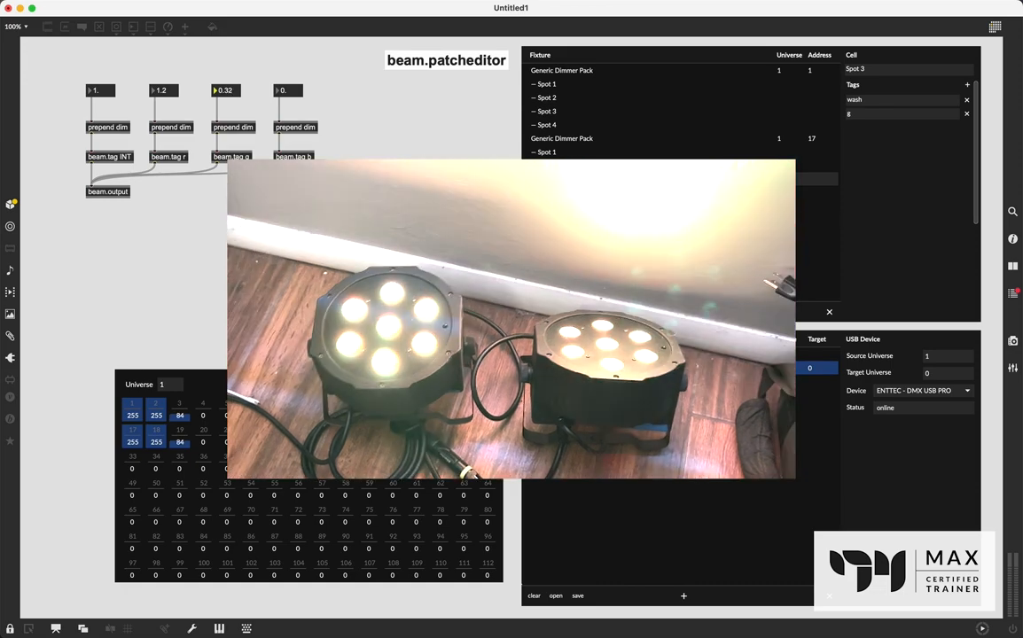
drag(226, 90, 226, 95)
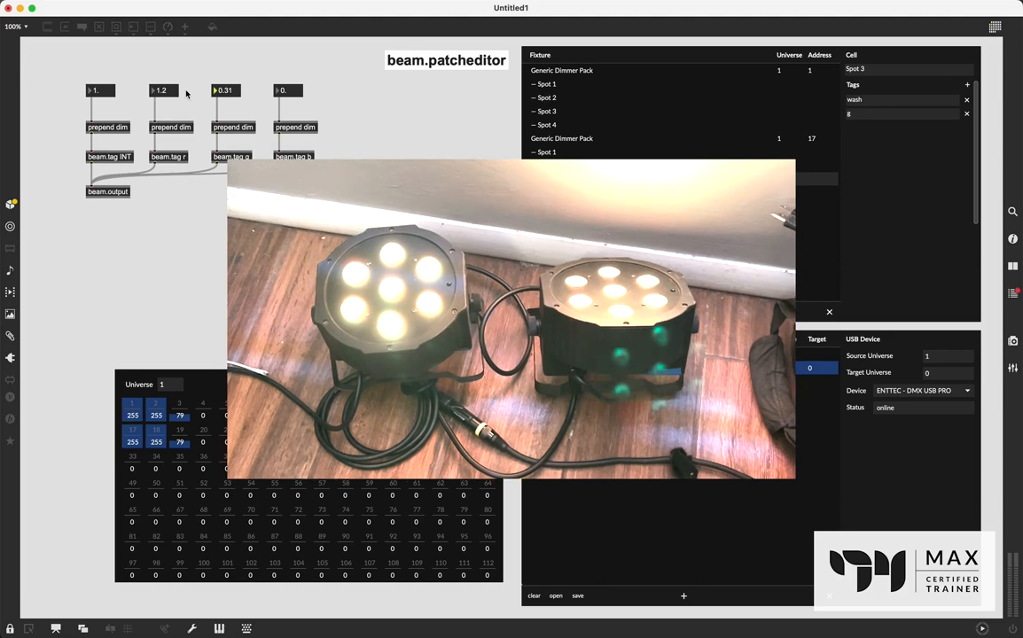
drag(164, 90, 164, 110)
mouse_move(226, 90)
mouse_down()
mouse_move(226, 73)
mouse_move(227, 98)
mouse_move(223, 87)
mouse_up()
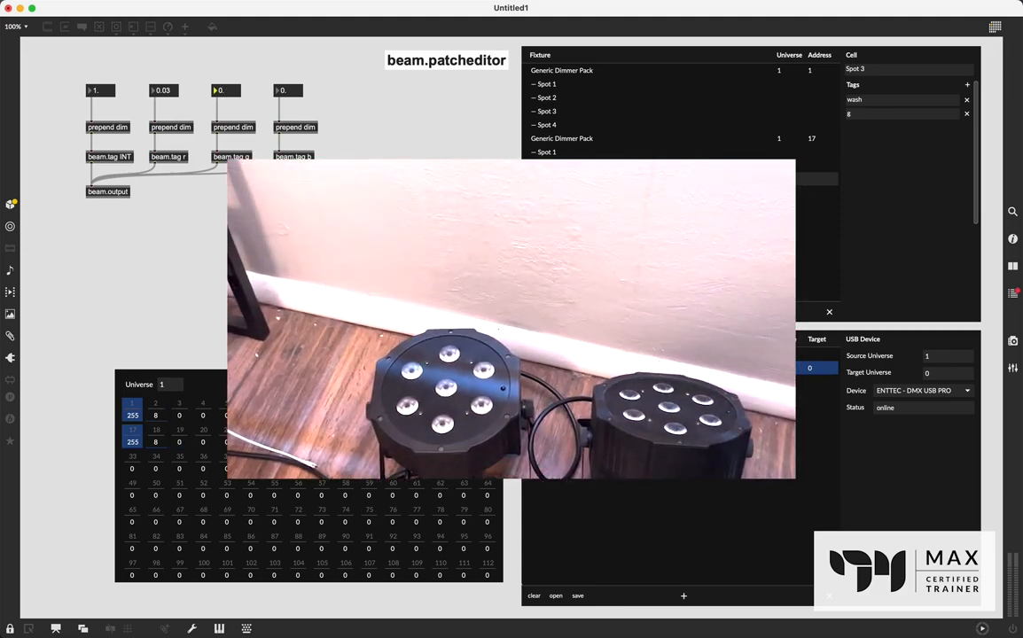
Test a red and blue mix by setting red to 3.23, blue to 0.79 and intensity to 1.52
drag(291, 92, 291, 7)
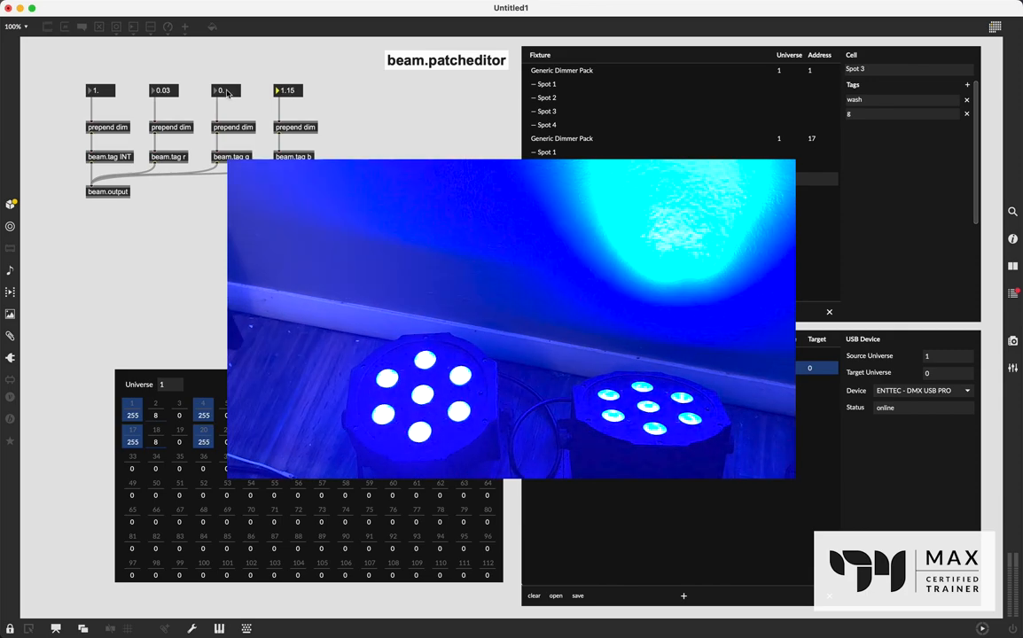
drag(154, 90, 154, 38)
drag(293, 92, 292, 124)
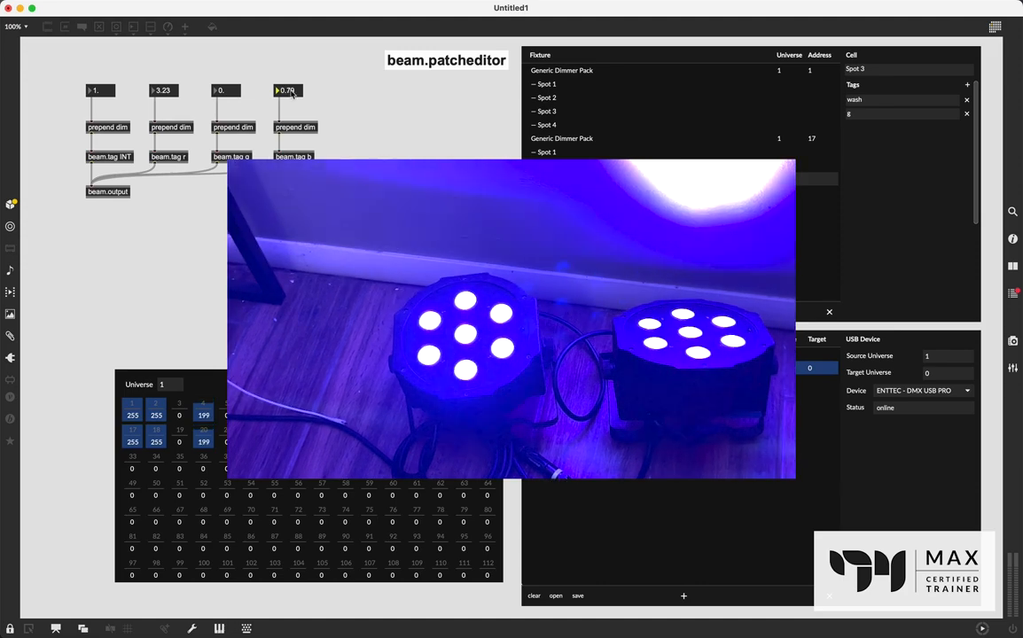
click(95, 89)
mouse_move(95, 90)
mouse_down()
mouse_move(95, 110)
mouse_move(95, 85)
mouse_move(107, 93)
mouse_up()
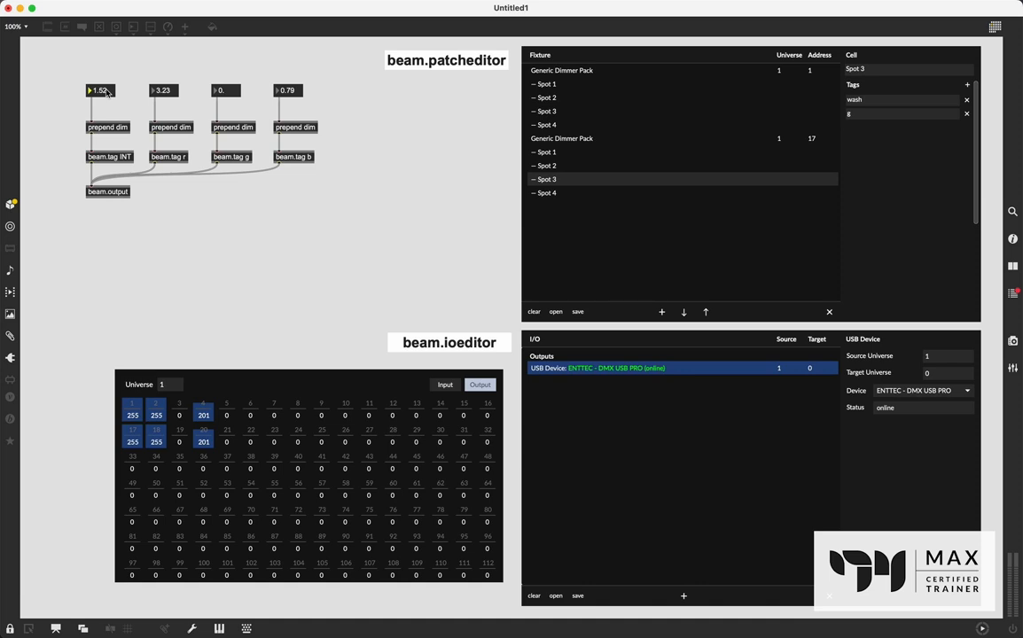
Unlock the patcher and move the whole group of number boxes, prepend dim, beam.tag and beam.output objects down to free space above
key(super+e)
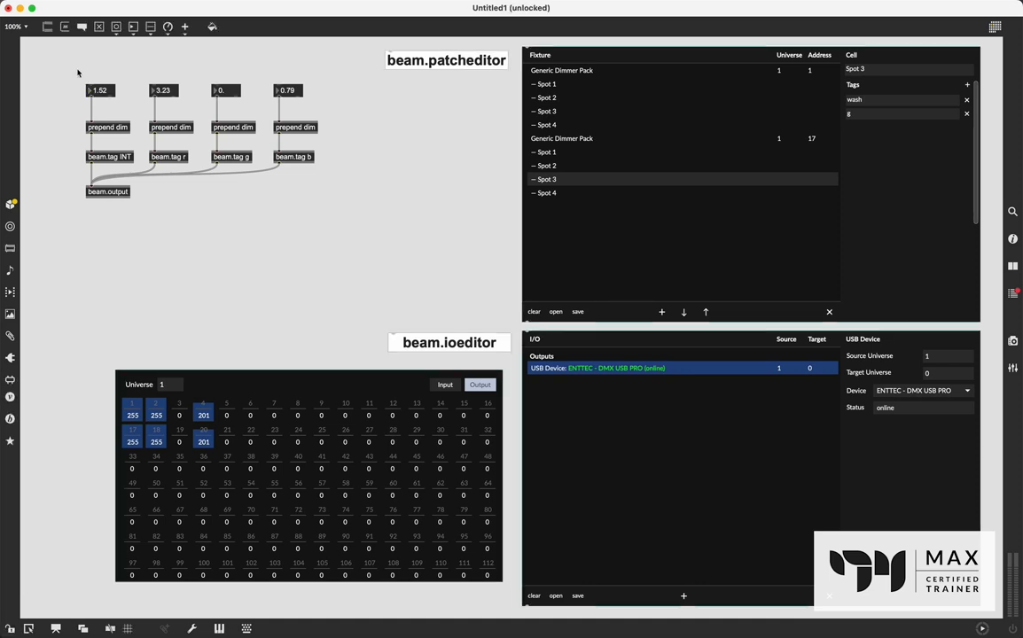
drag(78, 72, 357, 258)
key(shift+Down)
key(shift+Down)
key(shift+Down)
key(shift+Down)
key(shift+Down)
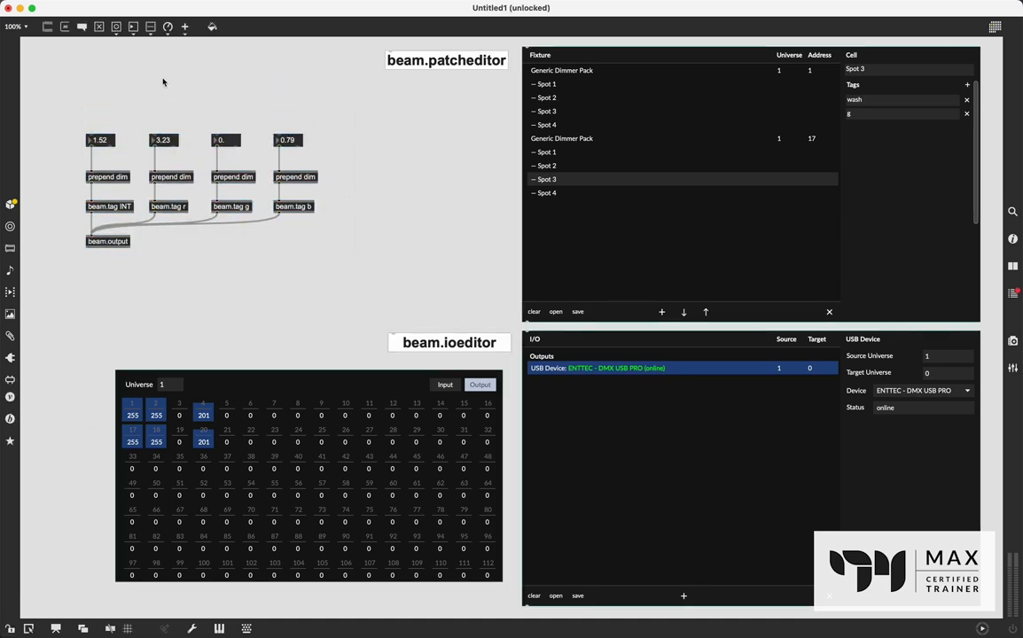
Add a swatch colour picker above the number boxes and an unpack f f f object below it
text(nswatch)
key(Return)
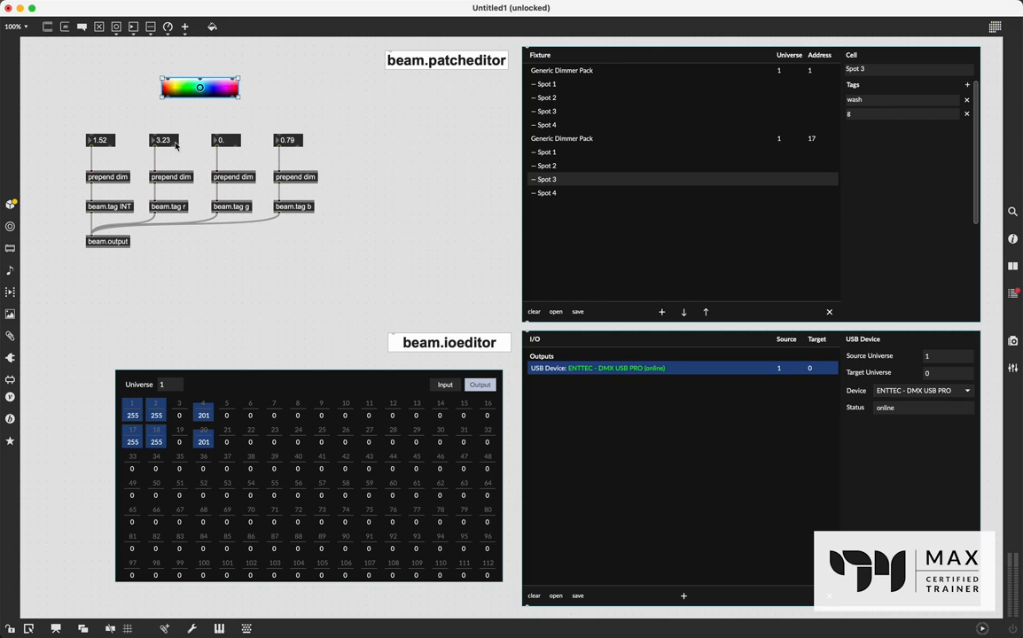
text(nunpack f f f)
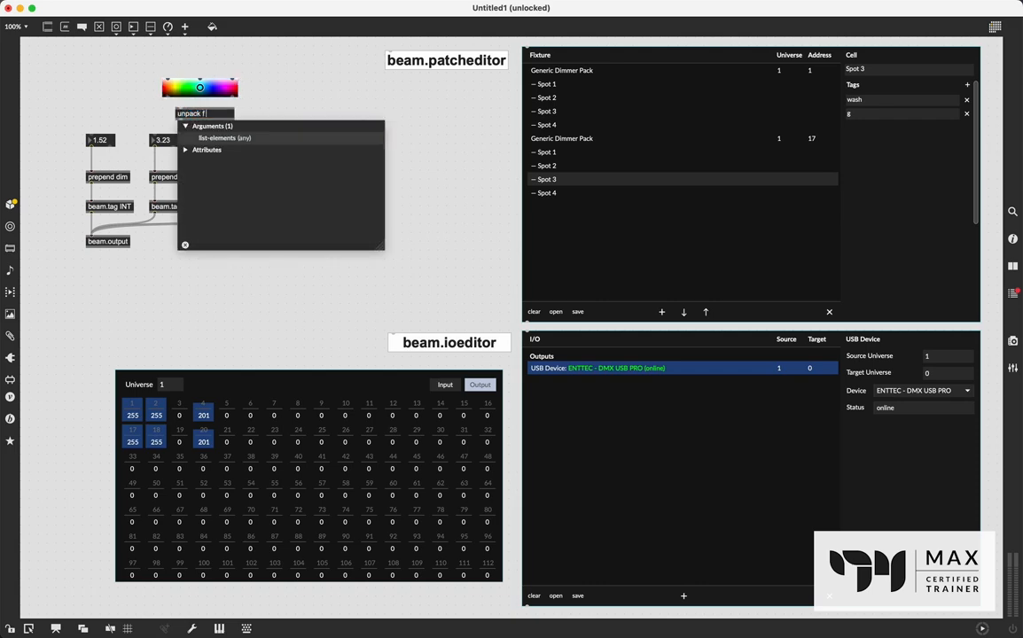
key(Return)
Wire the swatch through unpack f f f to the red, green and blue number boxes, and pick an orange-red colour
drag(172, 97, 279, 136)
drag(210, 116, 165, 87)
key(super+e)
key(super+e)
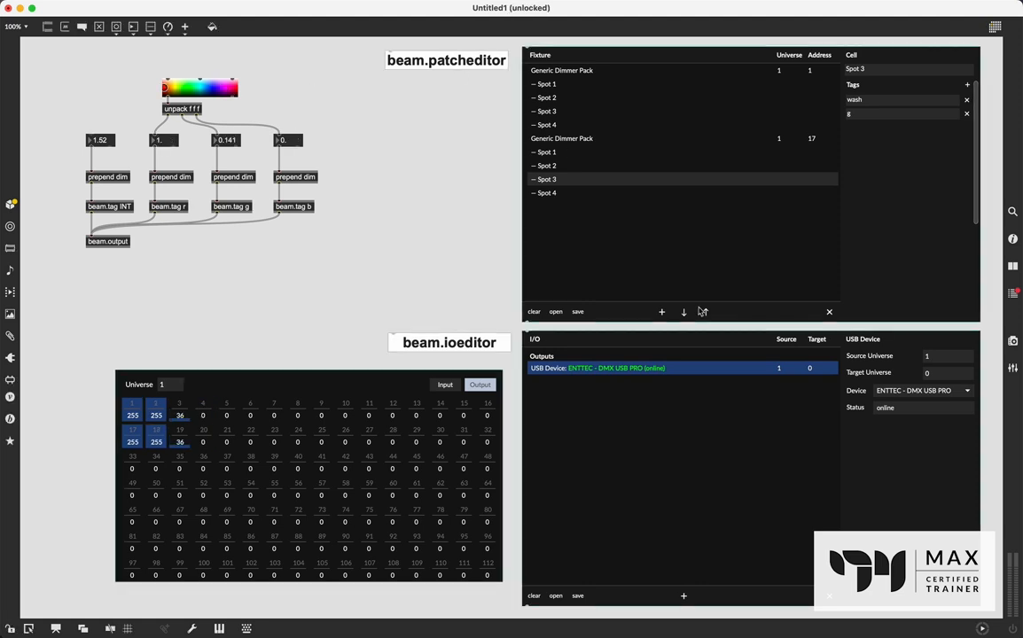
Lock the patcher, start a new fixture in the patch editor and choose the Generic Dimmer profile
key(super+e)
click(662, 312)
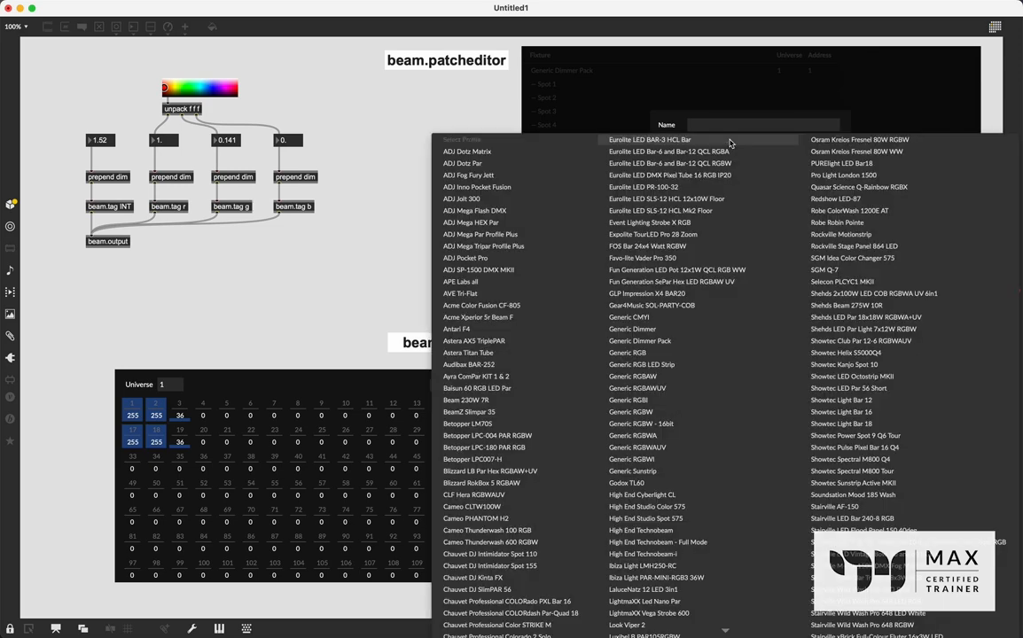
click(731, 140)
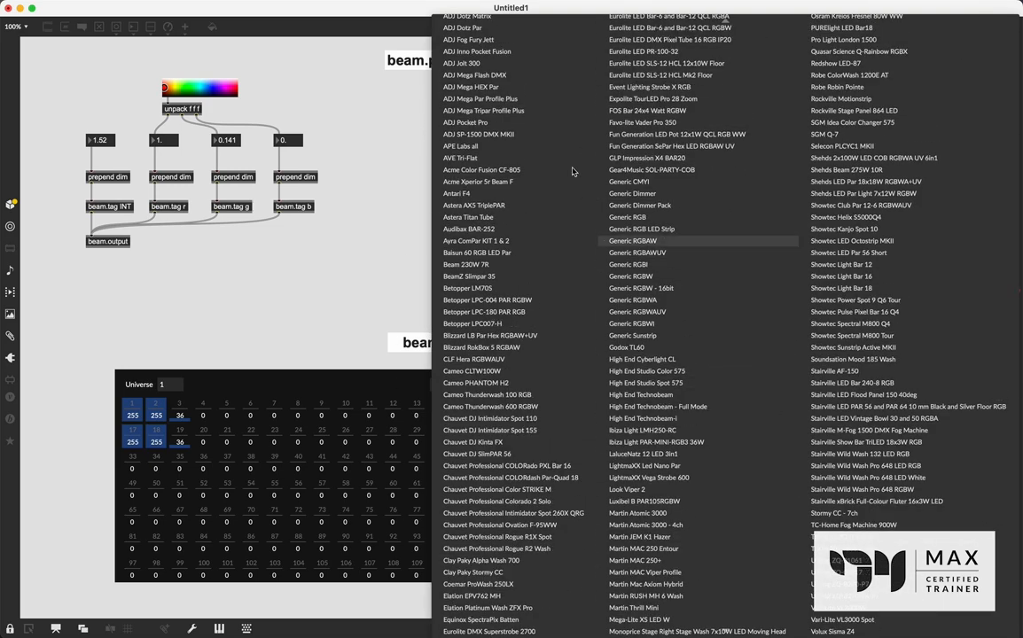
scroll(532, 113, up, 3)
scroll(529, 346, down, 2)
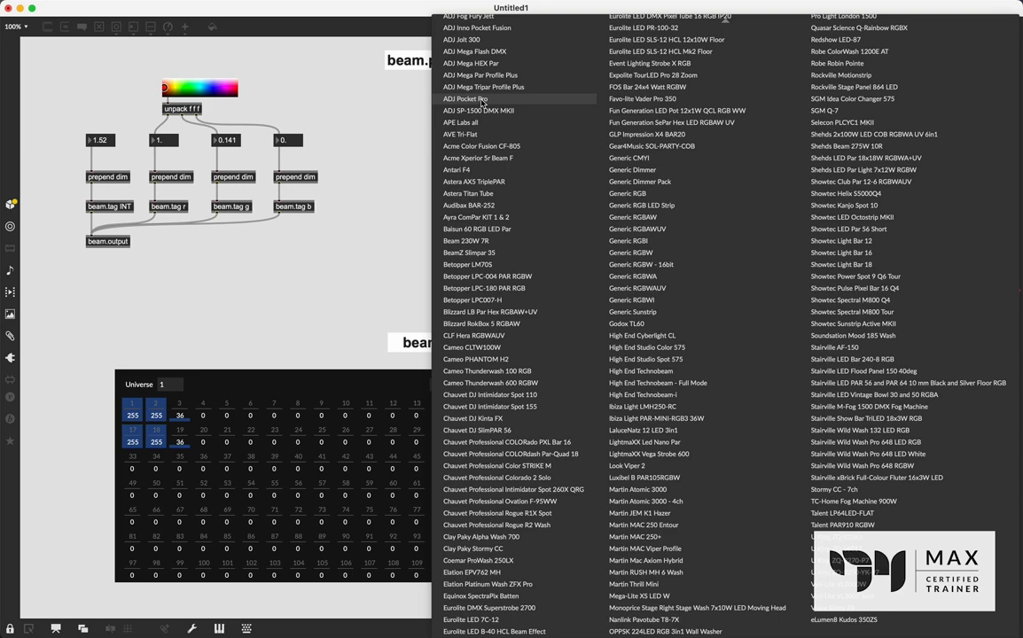
scroll(479, 100, up, 2)
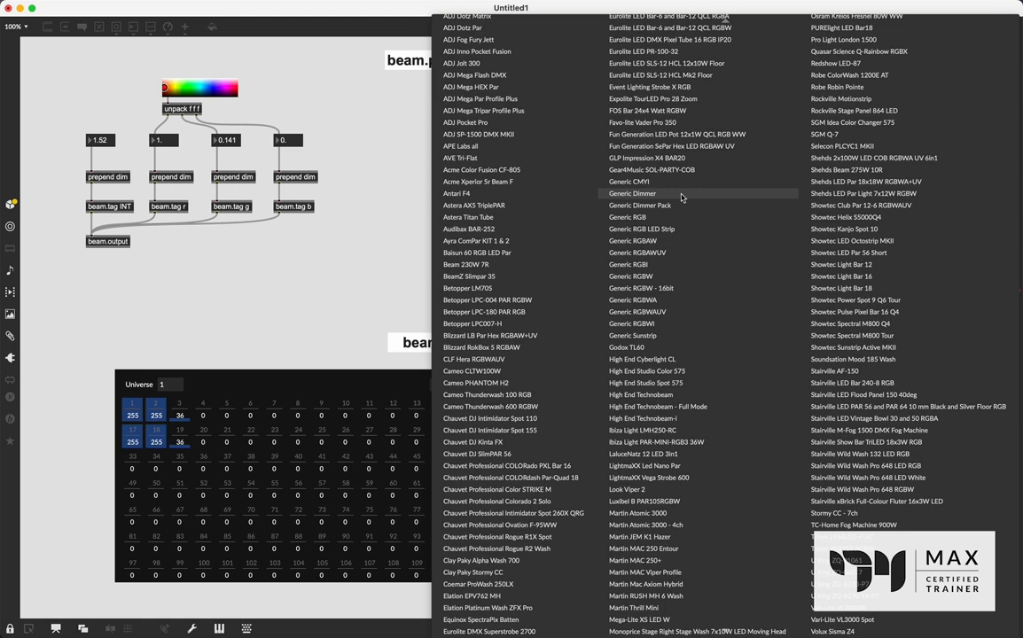
click(682, 195)
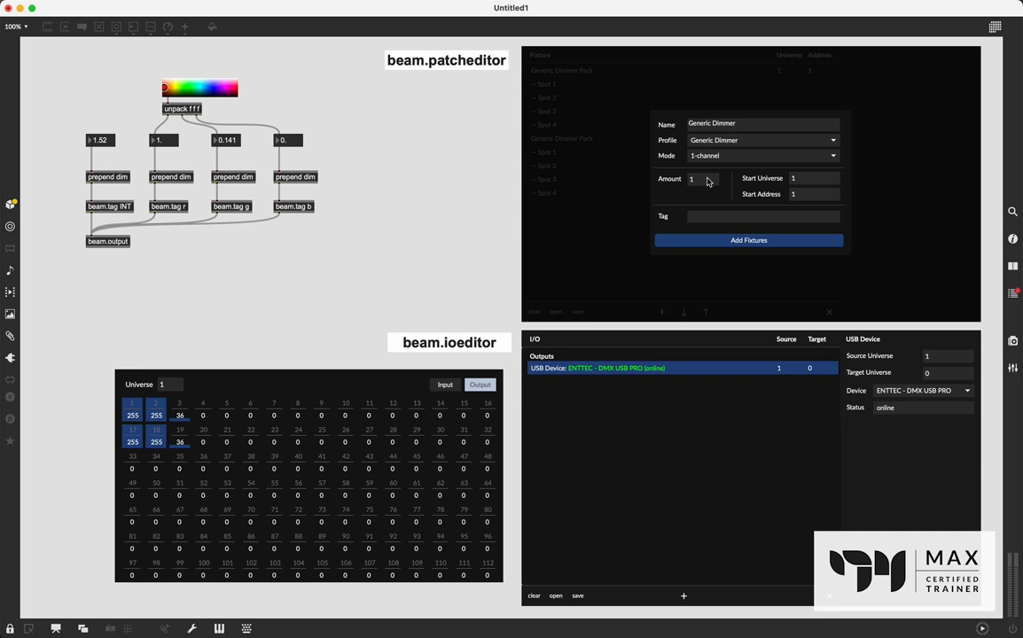
Add the Generic Dimmer fixture at start address 8 with the tag strobe, and select it in the fixture list
double_click(796, 194)
text(8)
click(794, 217)
text(strobe)
click(701, 242)
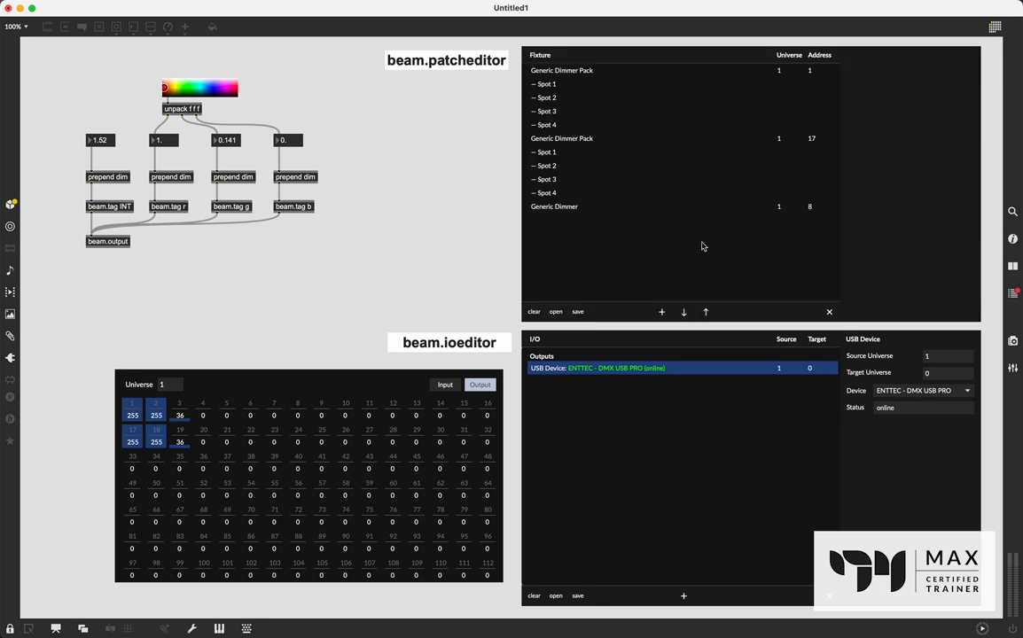
click(551, 208)
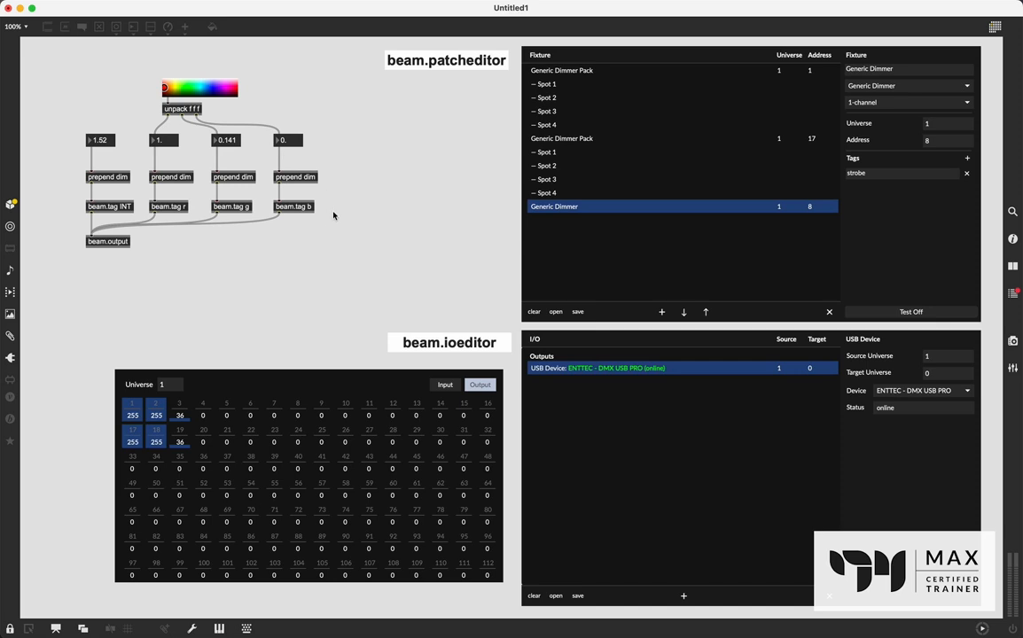
Unlock the patcher, duplicate the blue channel's chain, set the copy's tag to strobe and connect it to beam.output
key(super+e)
drag(336, 221, 347, 144)
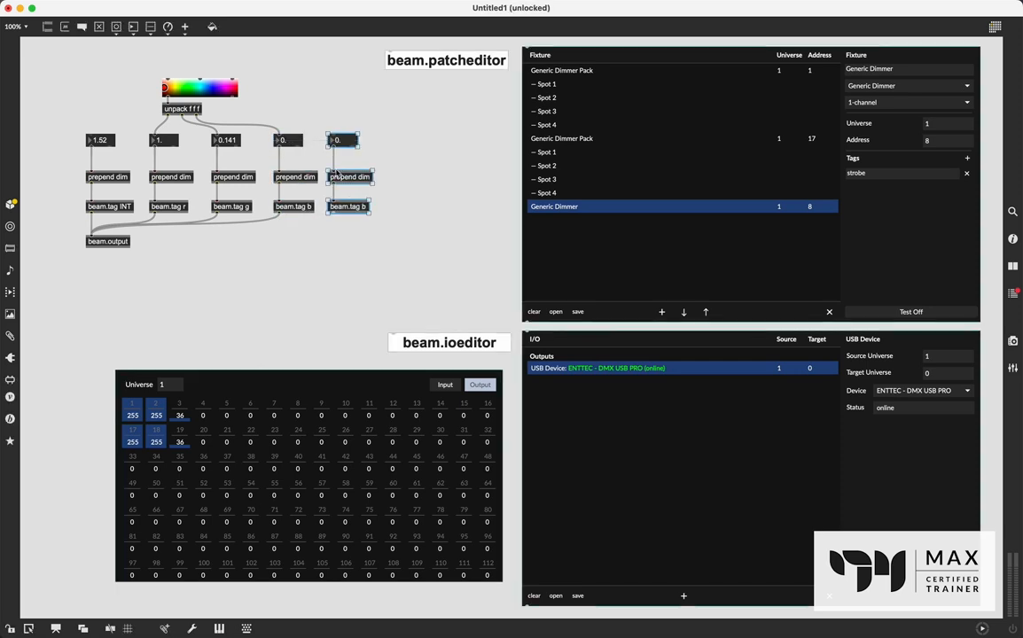
double_click(362, 206)
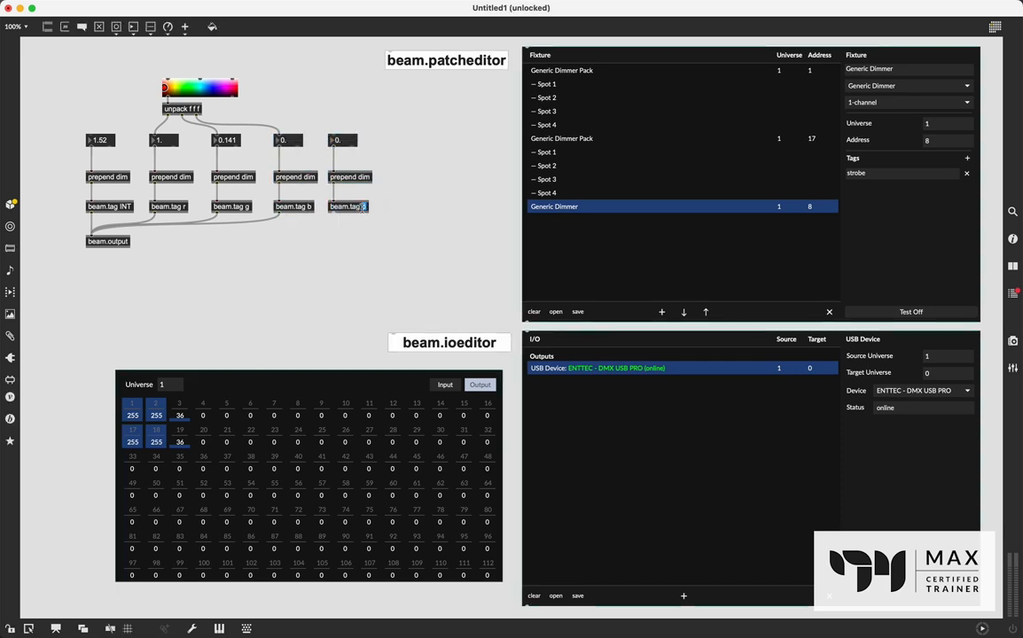
text(strobe)
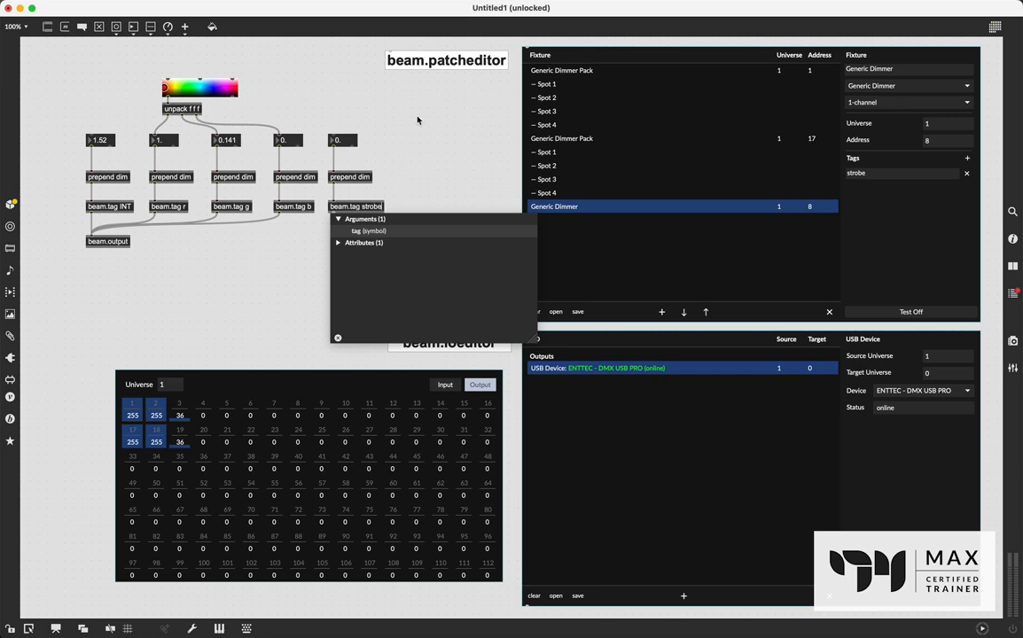
key(Return)
drag(93, 236, 331, 213)
Lock the patcher and set the strobe Generic Dimmer's address to 7
mouse_move(343, 141)
mouse_down()
mouse_move(344, 127)
mouse_move(348, 142)
mouse_up()
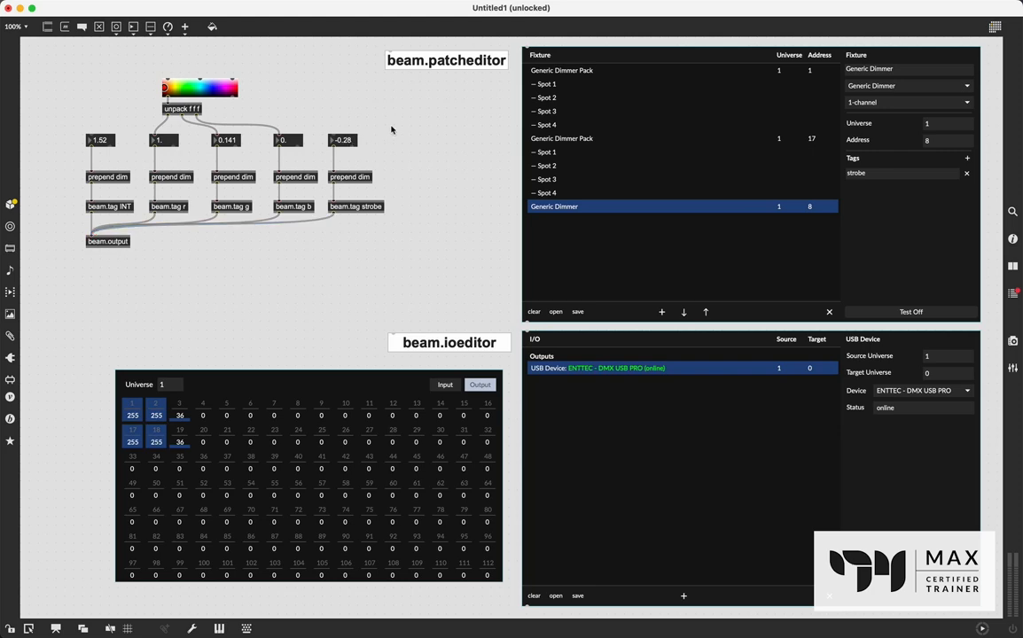
key(super+e)
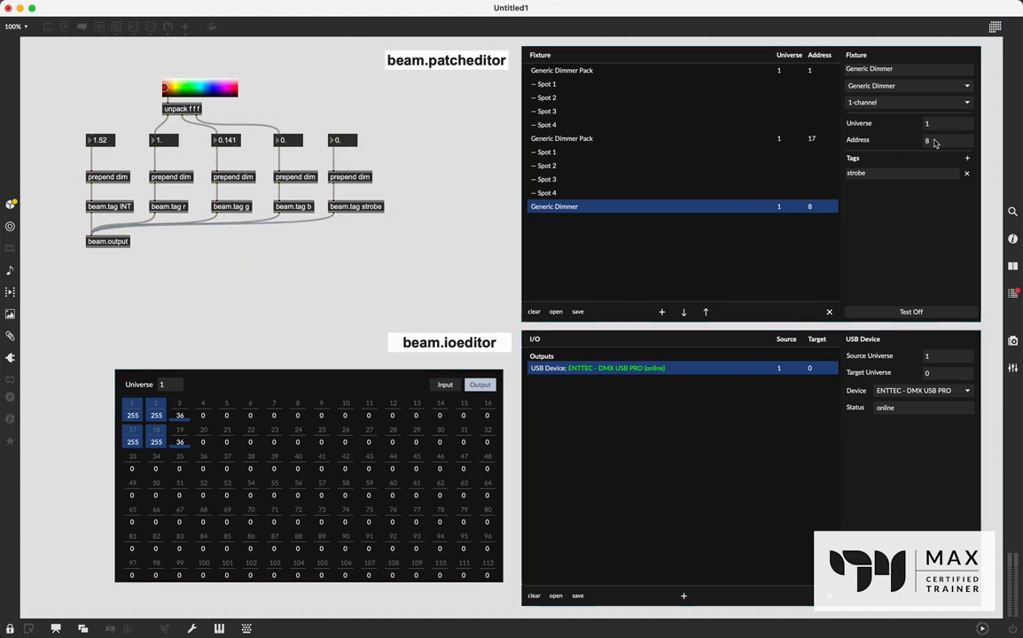
scroll(935, 143, down, 1)
Test the strobe by raising its number box to 3.1, and reset it to 0
drag(342, 140, 342, 144)
drag(341, 140, 342, 132)
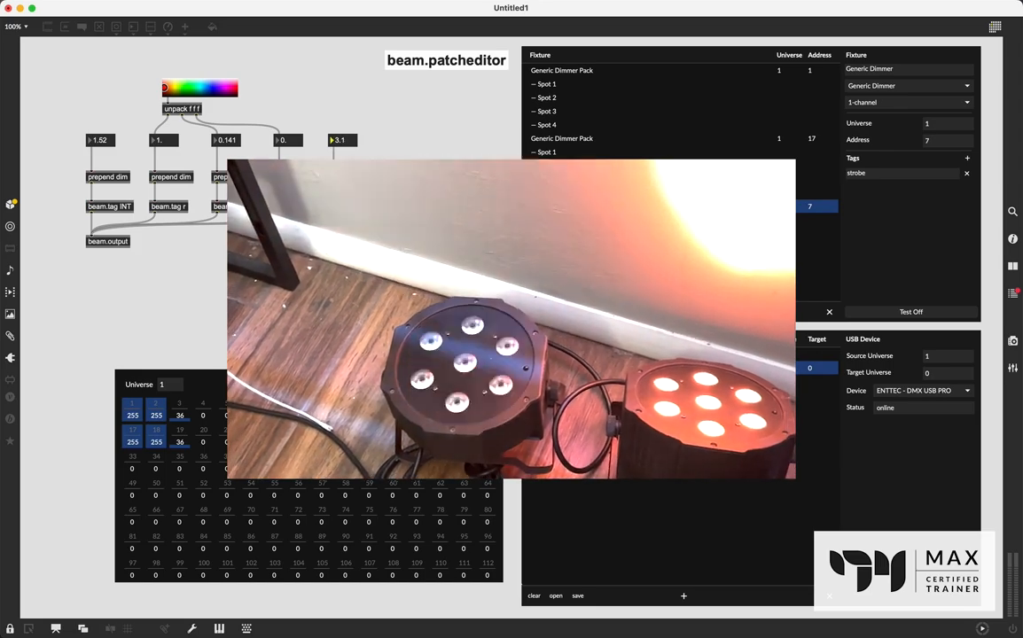
text(0)
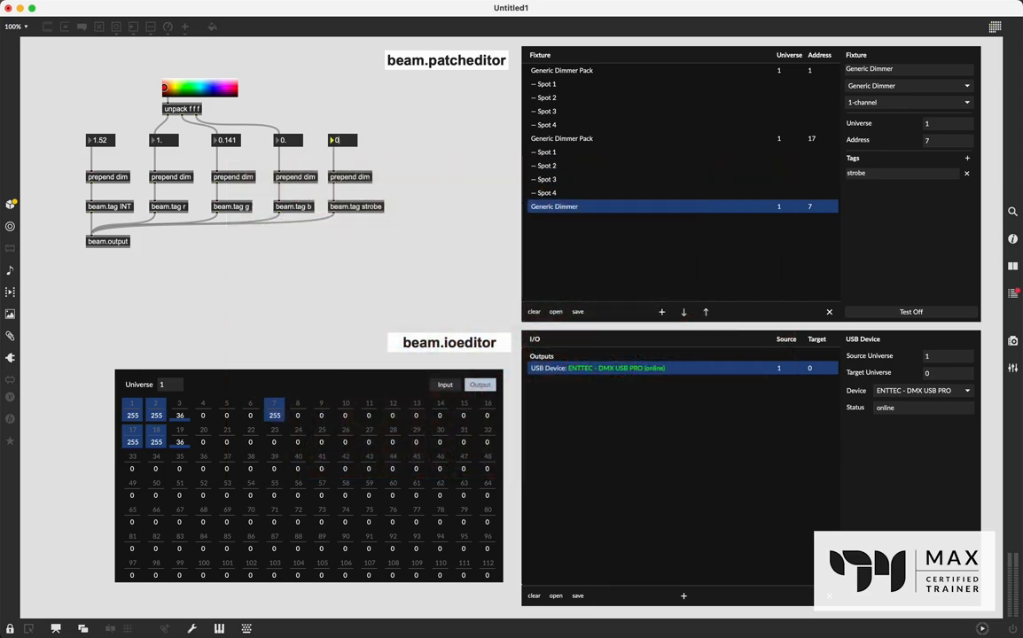
key(Return)
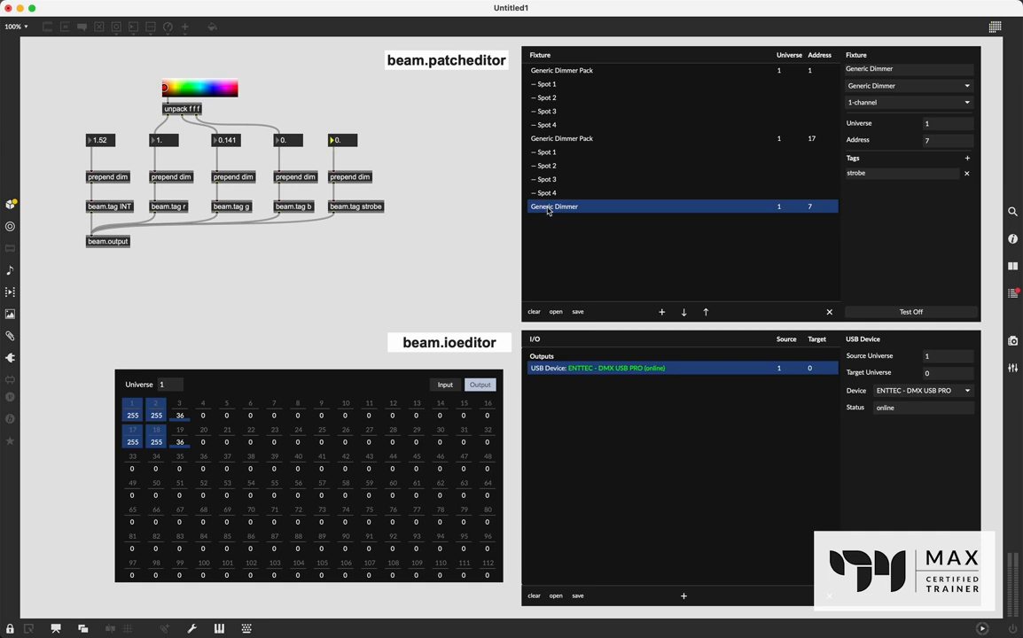
Add a second Generic Dimmer fixture with start universe 23 and the tag strobe
click(663, 313)
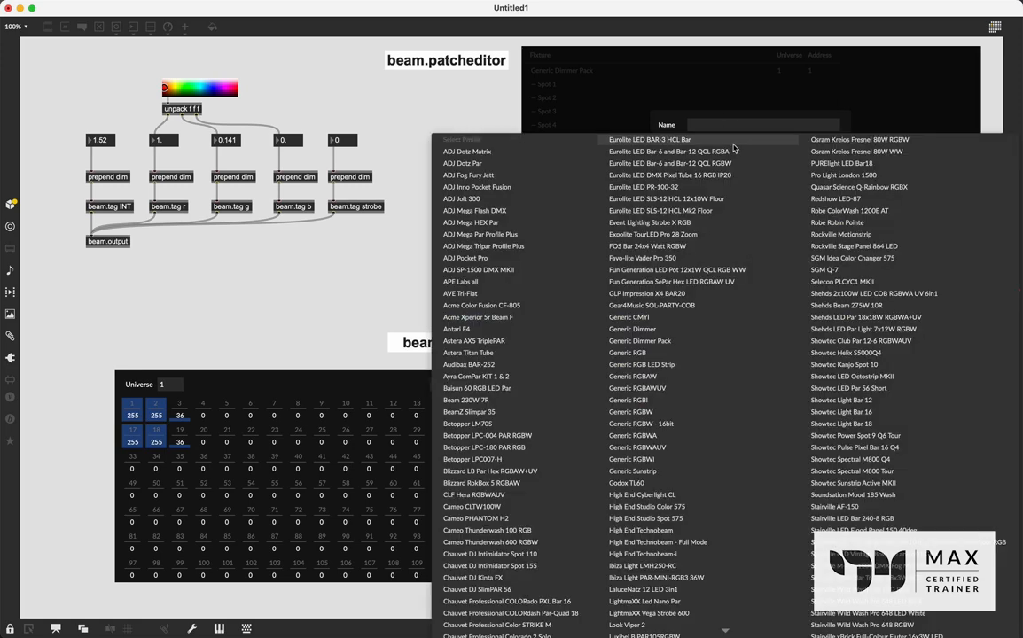
click(727, 139)
click(675, 329)
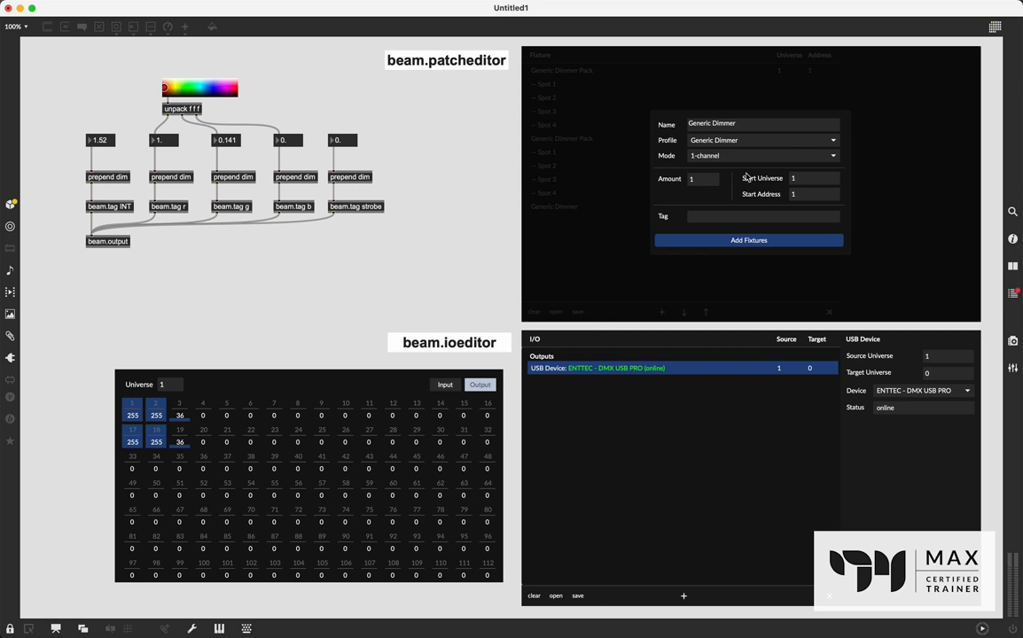
double_click(796, 182)
text(23)
click(752, 219)
text(strobe)
click(753, 240)
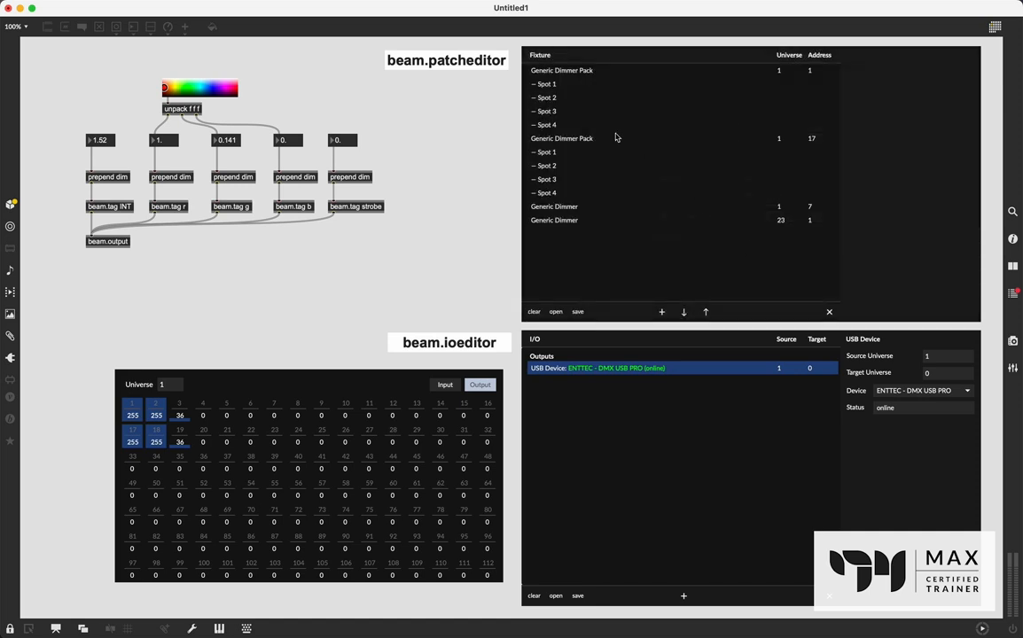
Set the second Generic Dimmer to universe 1 and address 23, and test it with the strobe number box, ending at 0
click(557, 220)
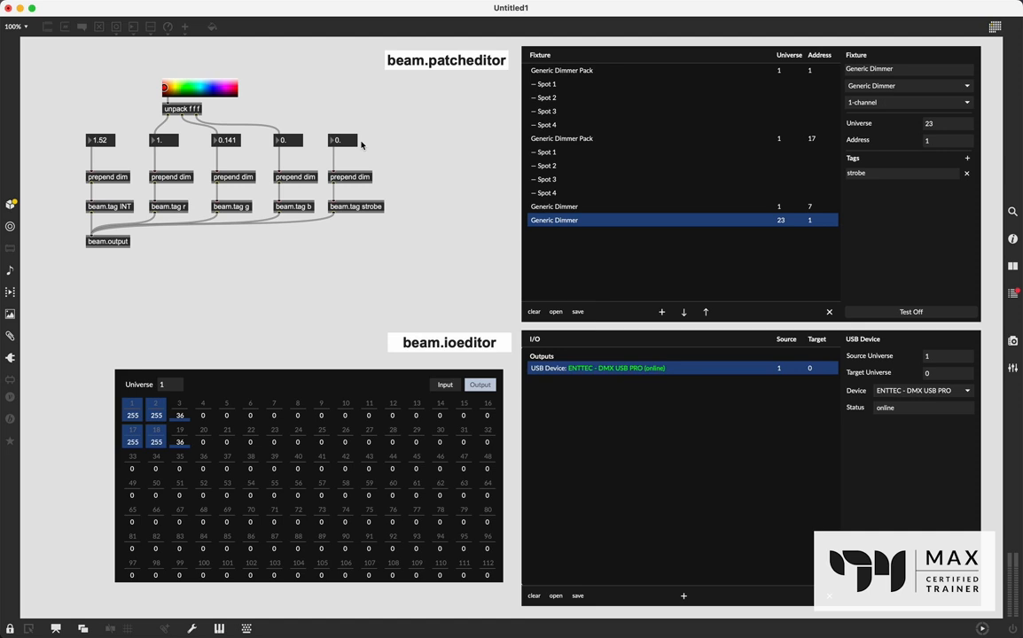
drag(350, 142, 306, 126)
drag(945, 123, 936, 140)
text(23)
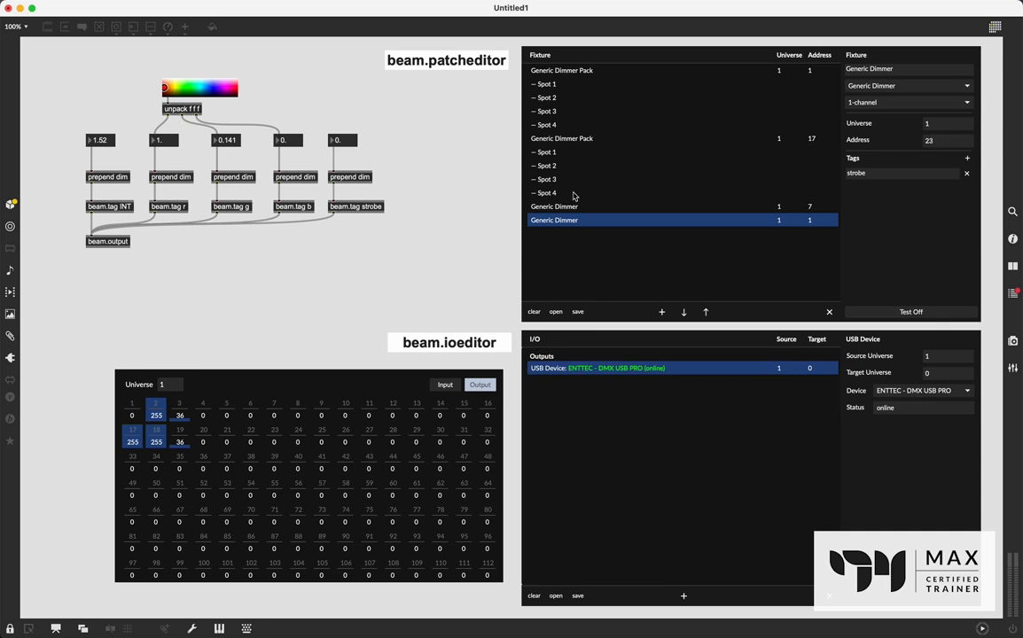
key(Return)
click(342, 140)
drag(342, 140, 347, 164)
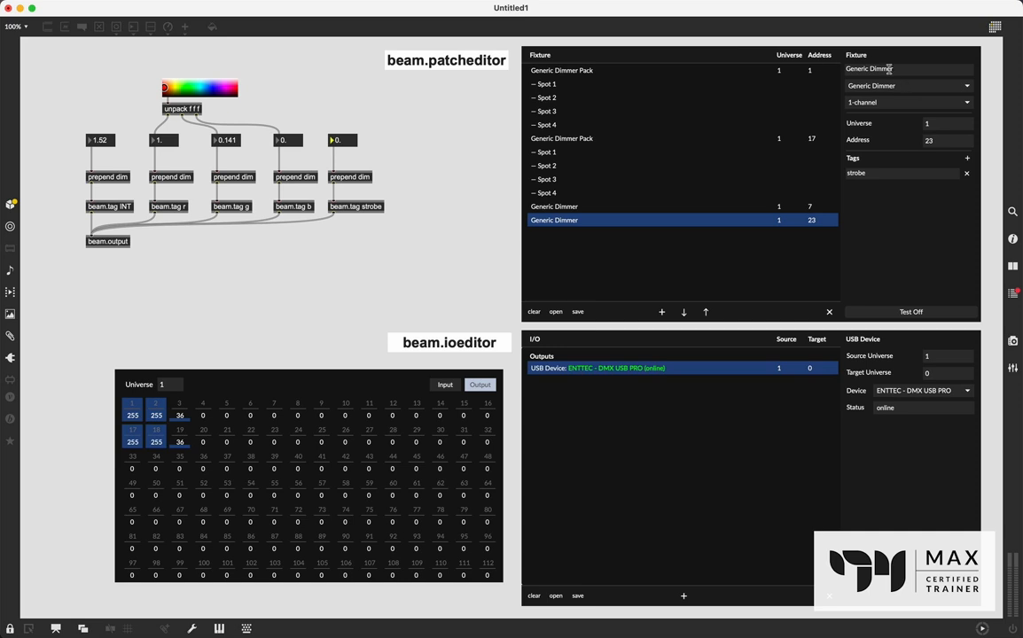
Rename the dimmer at address 23 as Strobe Channl L2 and the dimmer at address 7 as Stobe Channel L1
click(857, 68)
text(Strobe Channl L2)
key(Return)
click(635, 210)
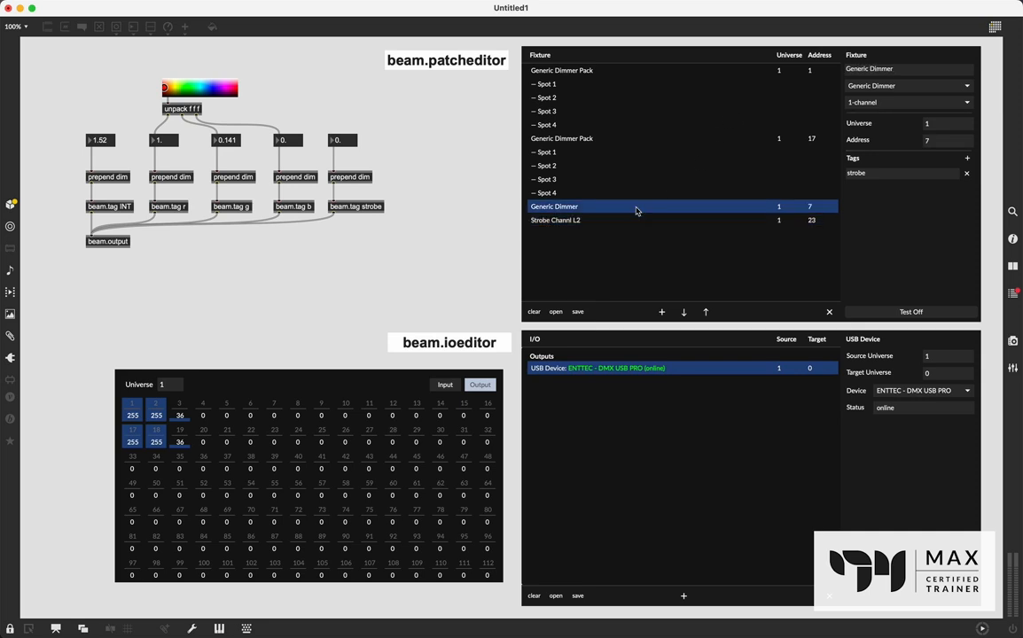
click(911, 70)
text(Stobeobe)
text( Channel)
text( L1)
key(Return)
Rename the dimmer pack at address 17 as Wash 2 and the one at address 1 as Wash 1
click(596, 136)
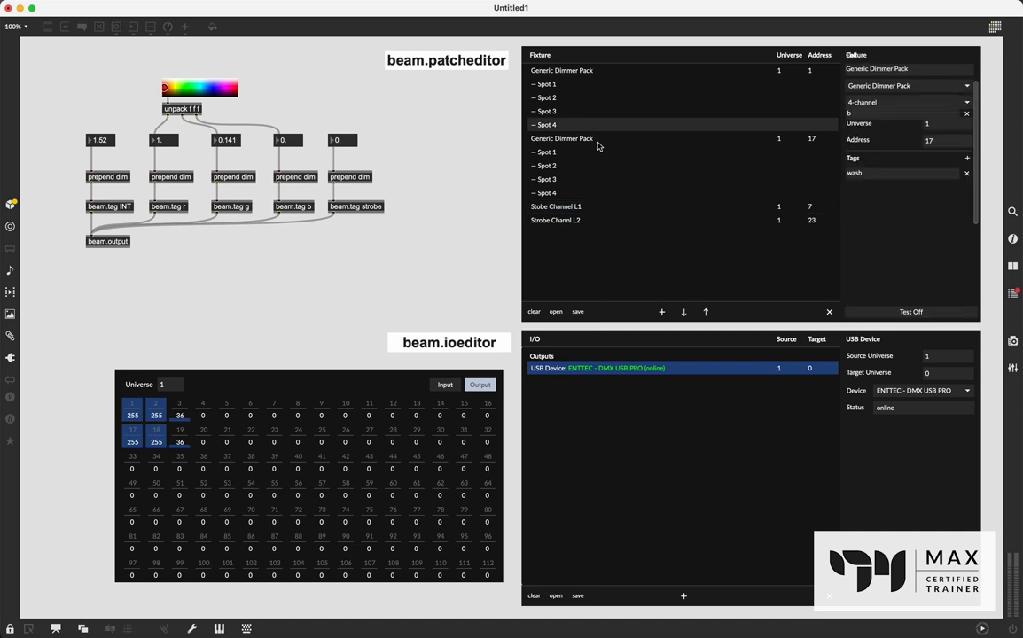
text(W)
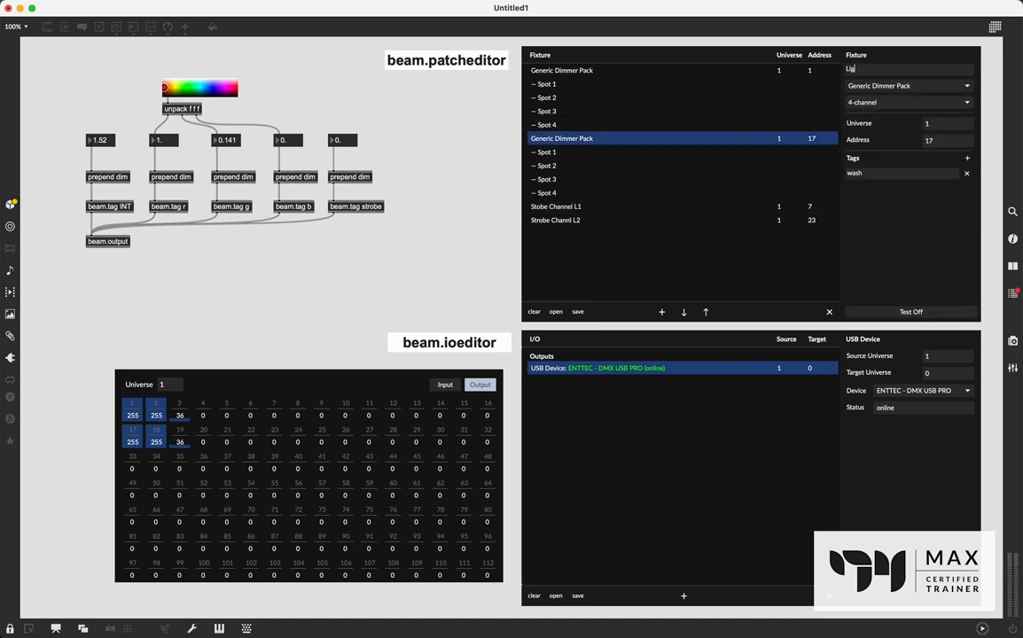
text(ash 2)
click(542, 152)
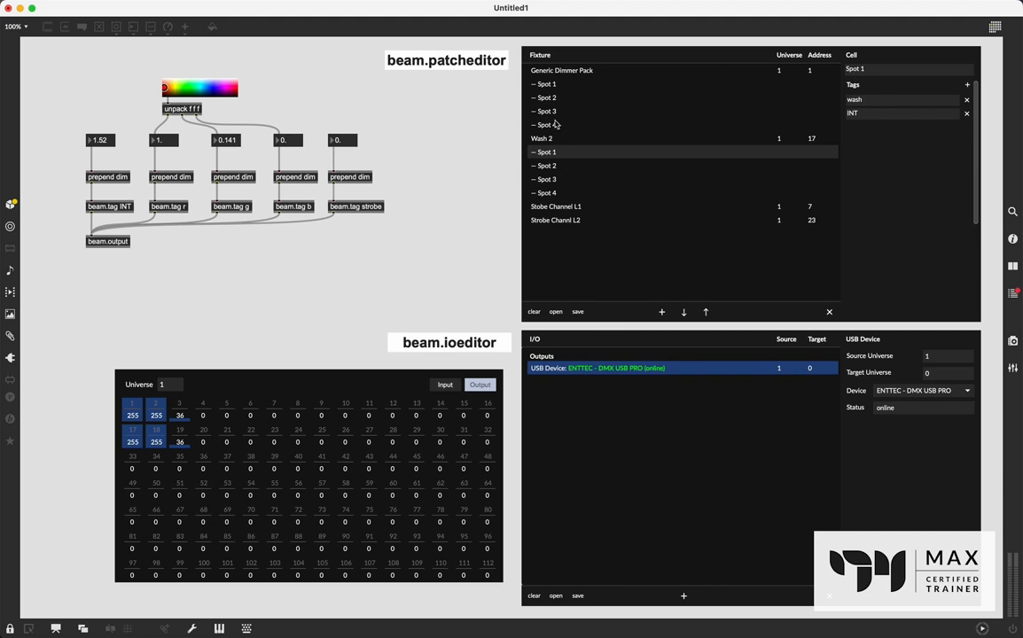
click(558, 71)
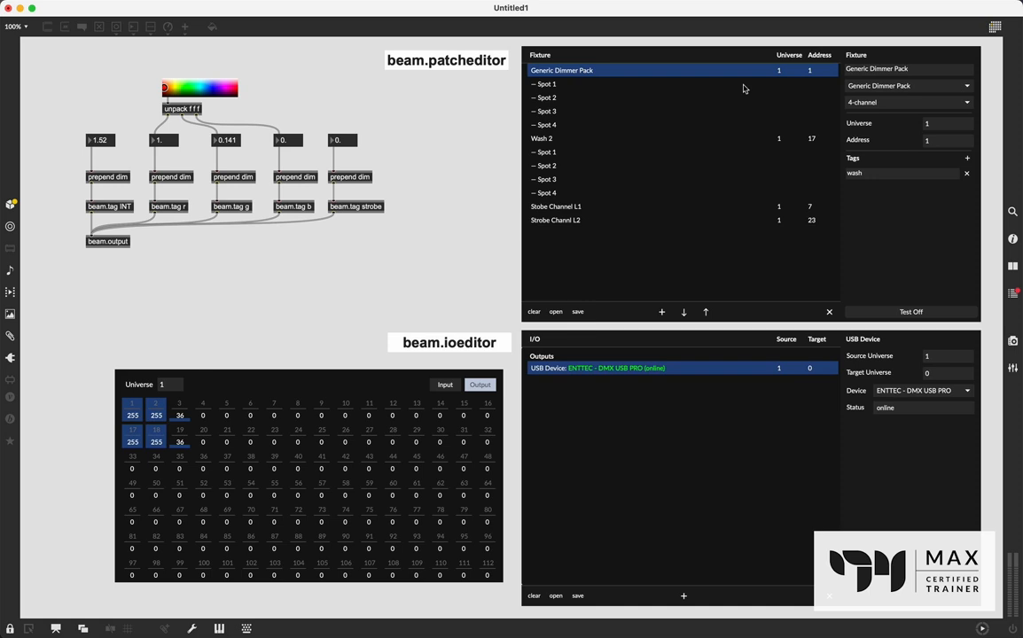
key(super+a)
text(Wash 1)
key(Return)
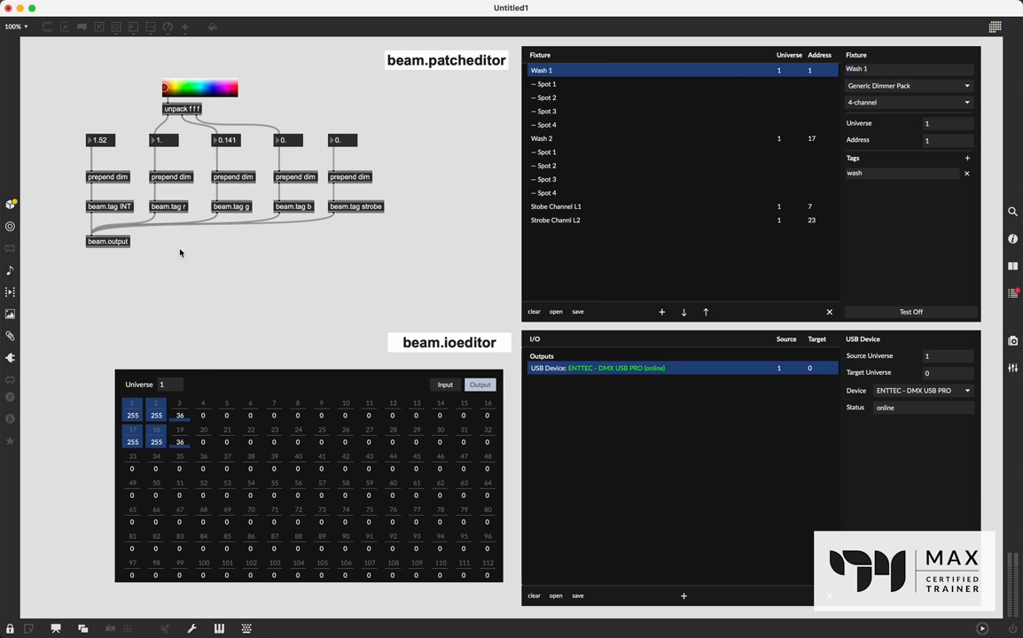